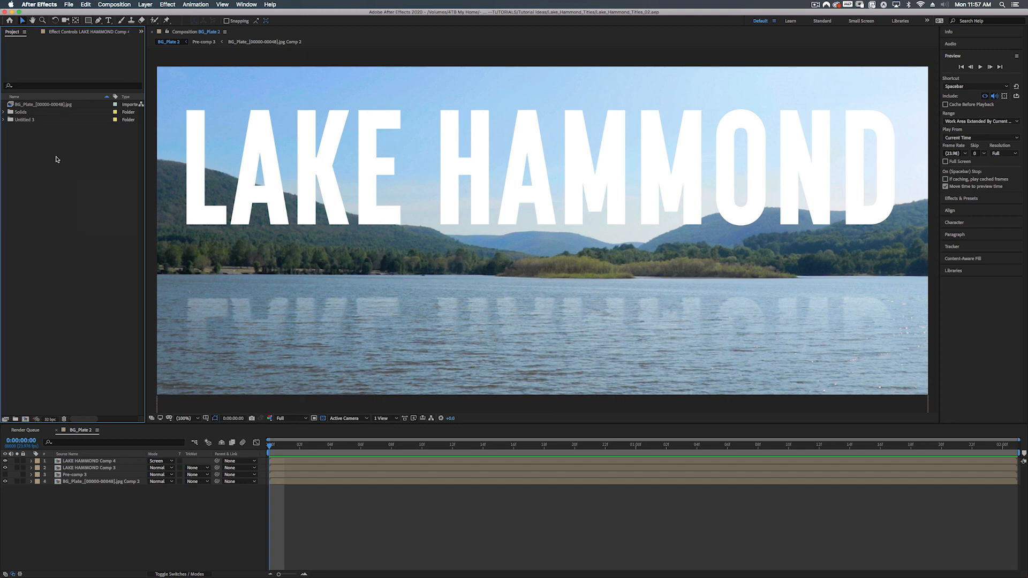
pyautogui.rightClick(57, 176)
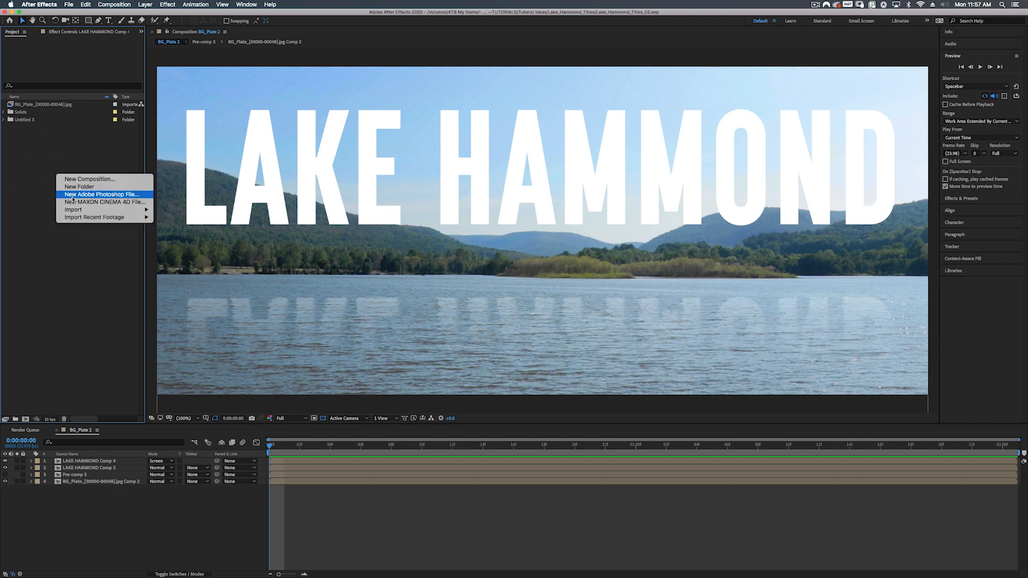
pyautogui.moveTo(75, 209)
pyautogui.click(173, 210)
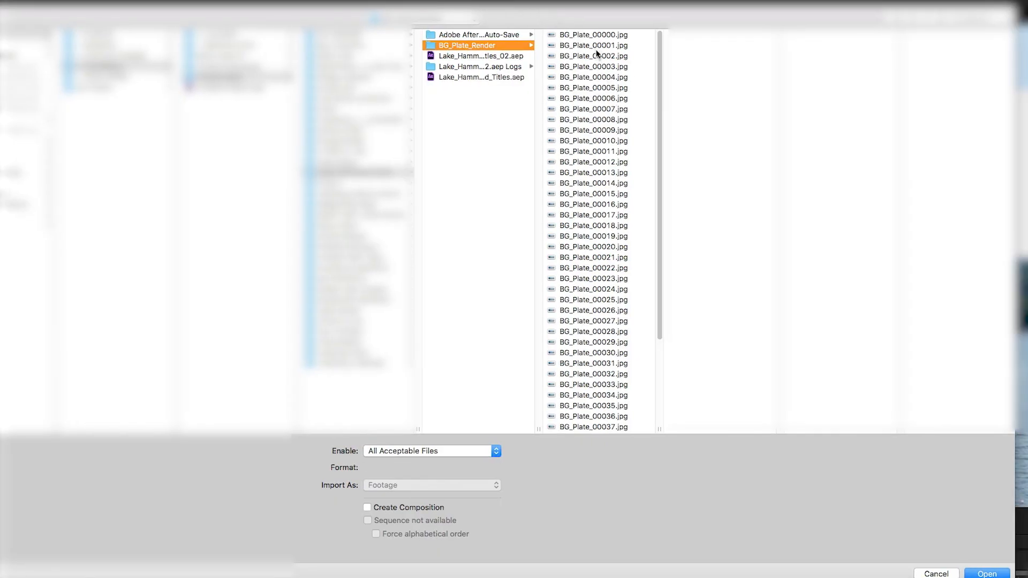
pyautogui.click(583, 35)
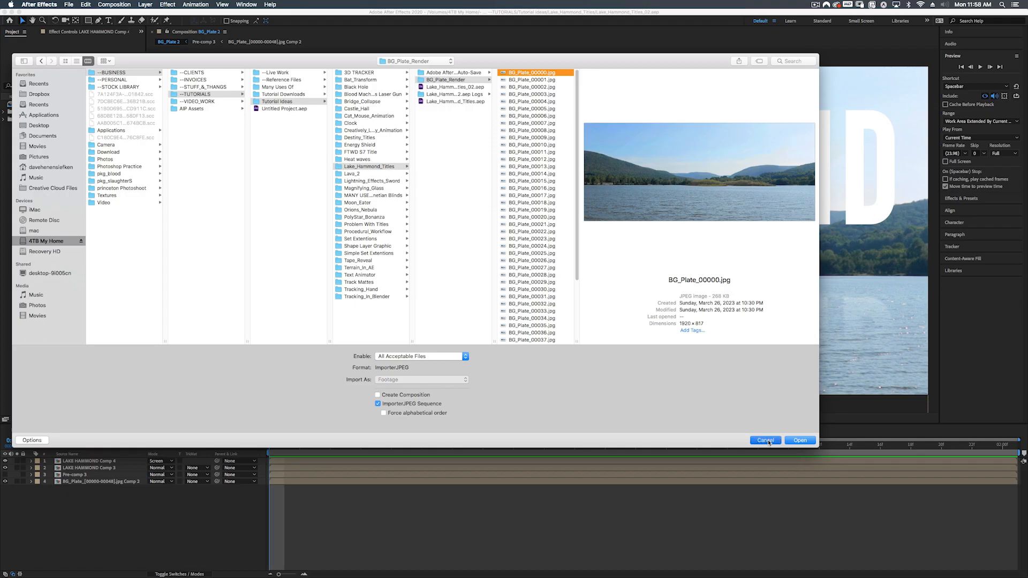
pyautogui.click(766, 440)
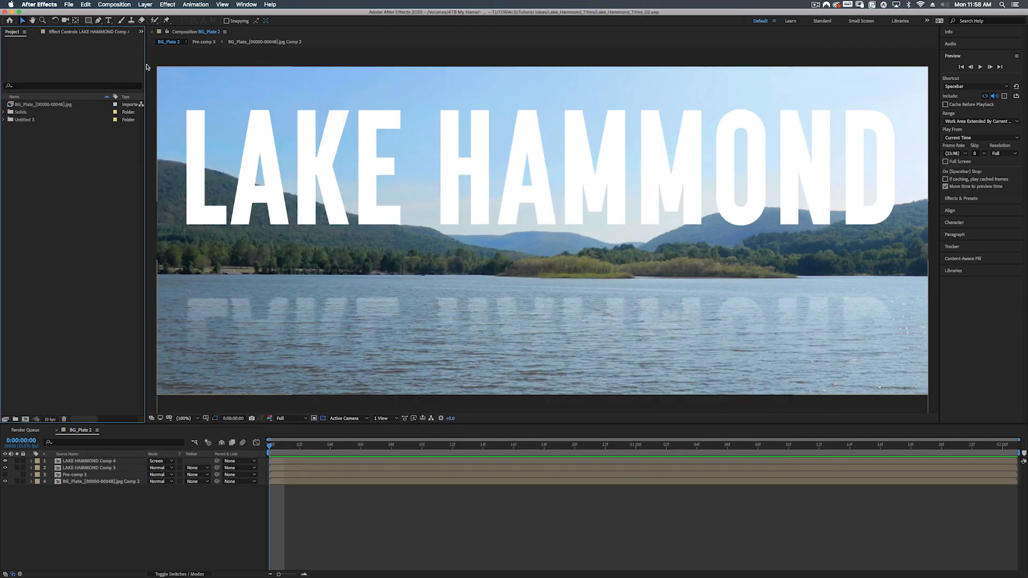
# Open the main Interpret Footage settings of the BG_Plate image sequence, and create a new composition from the sequence
pyautogui.click(28, 105)
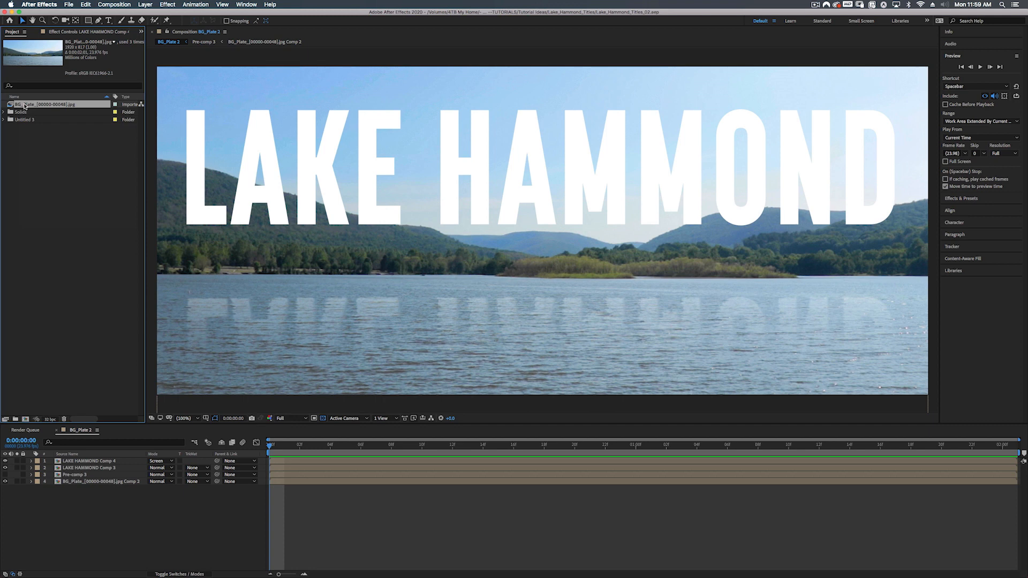
pyautogui.rightClick(24, 106)
pyautogui.moveTo(58, 157)
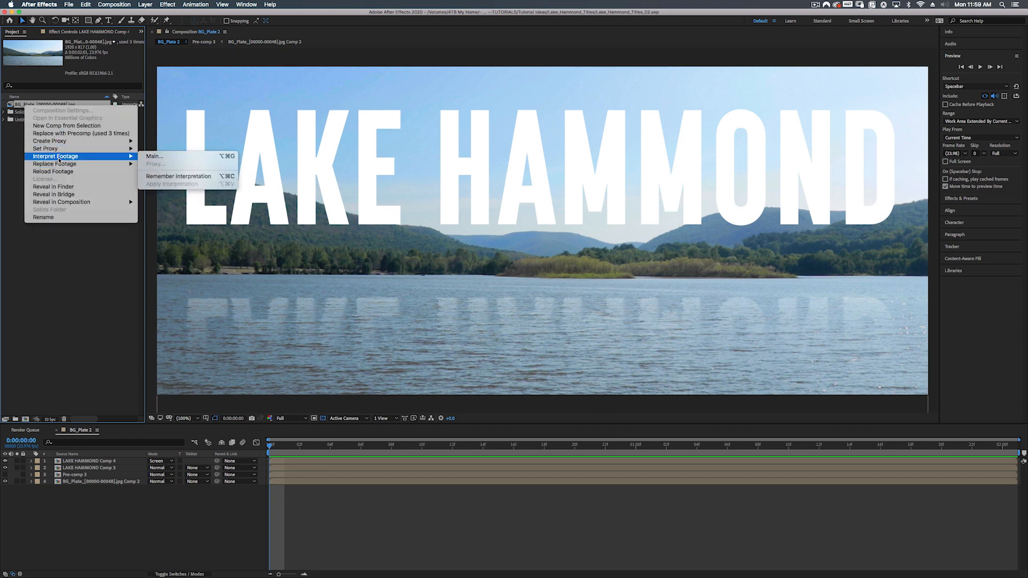
pyautogui.click(155, 156)
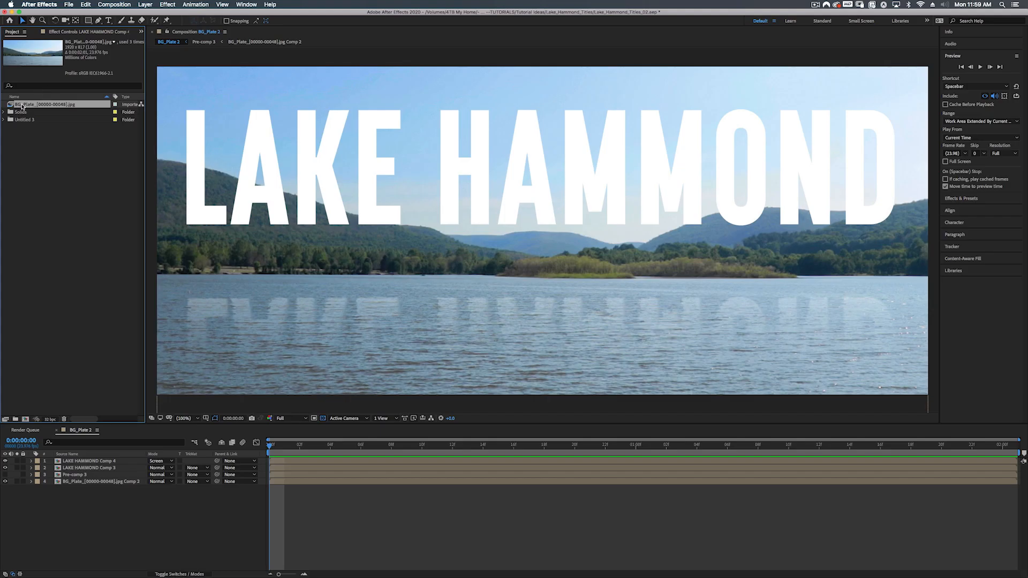
pyautogui.moveTo(22, 105); pyautogui.dragTo(26, 420)
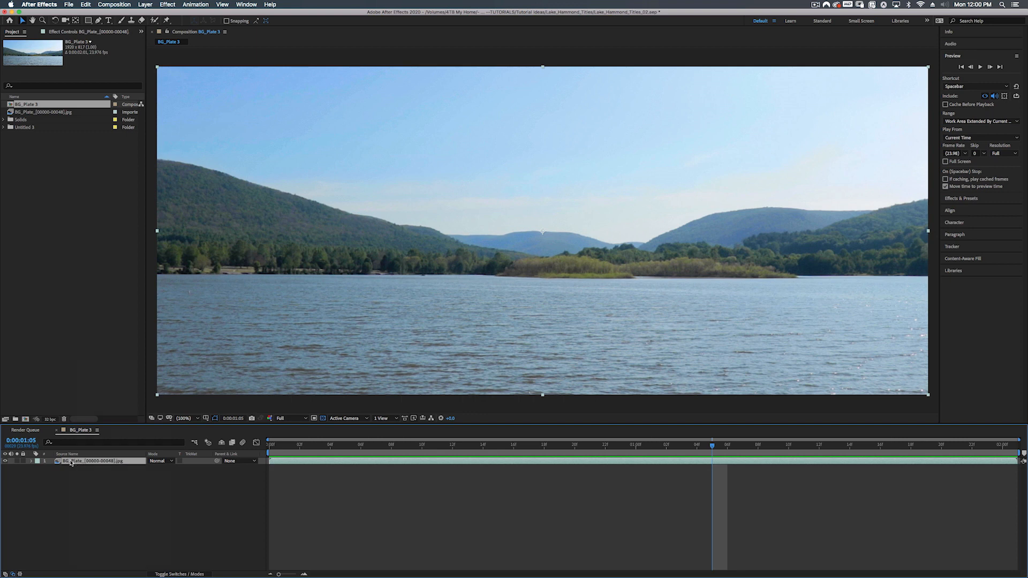
pyautogui.rightClick(70, 463)
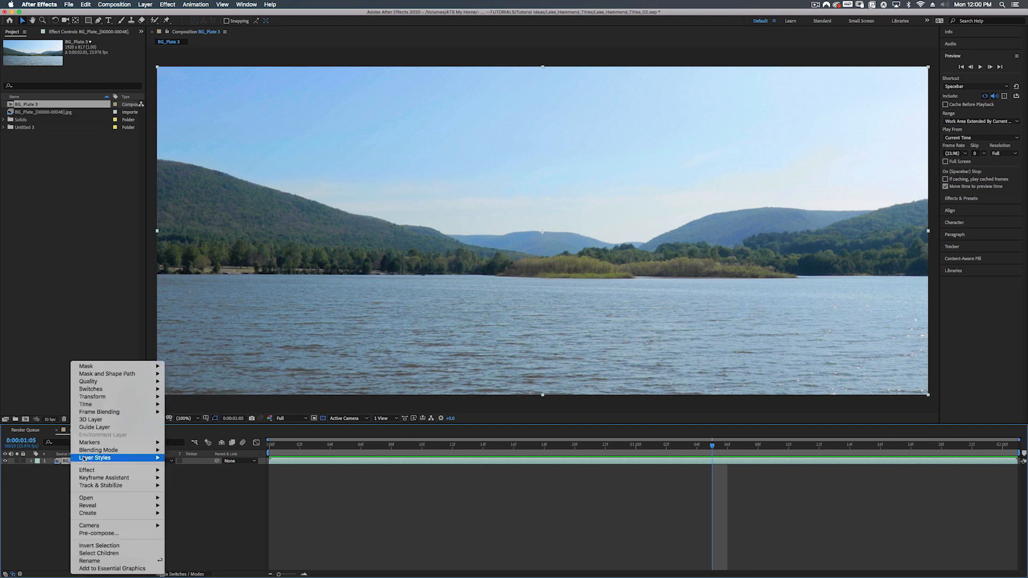
pyautogui.click(100, 534)
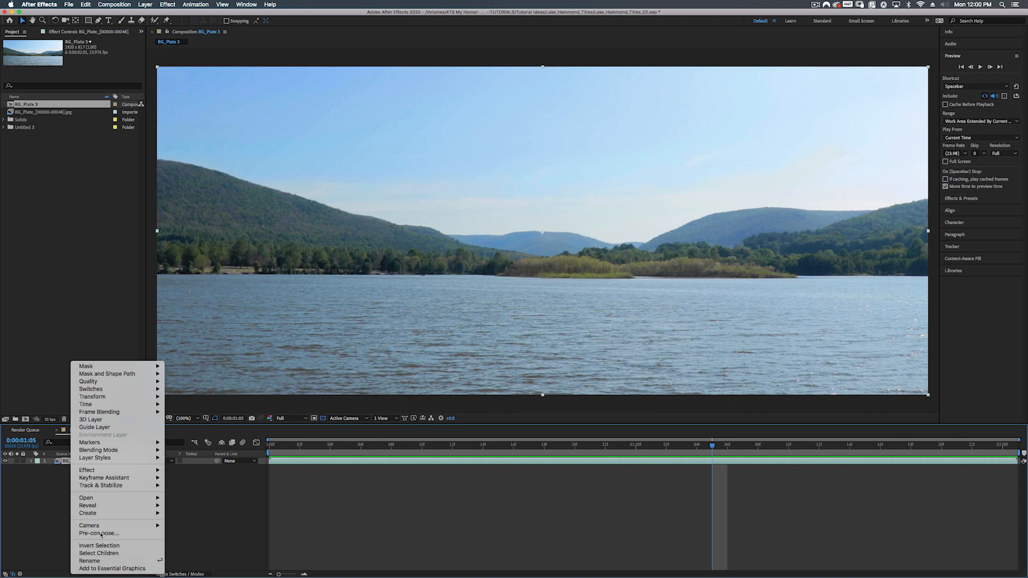
pyautogui.click(571, 254)
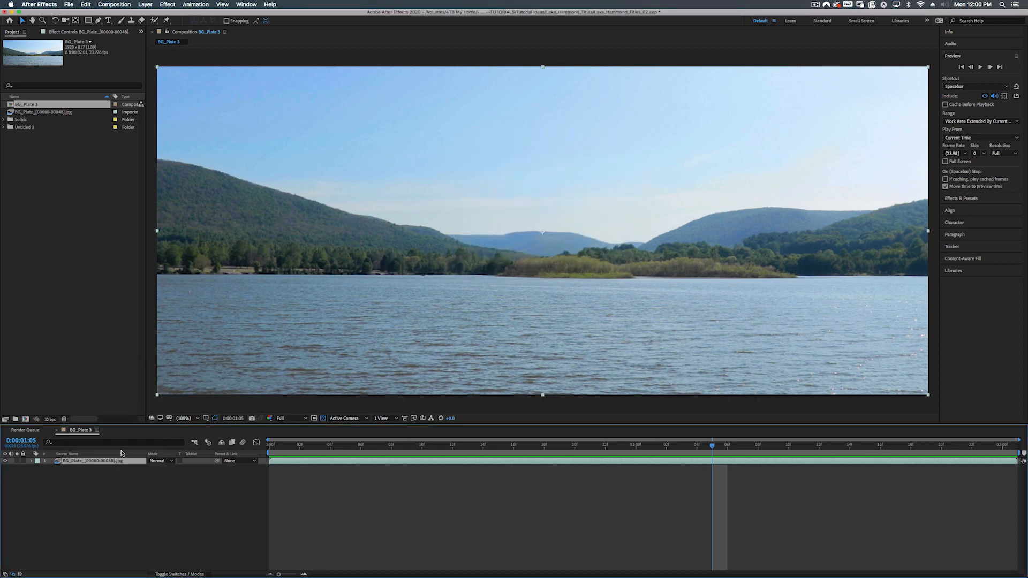
# Pre-compose the background plate layer as BG, moving all attributes into the new composition
pyautogui.press('shift+super+c')
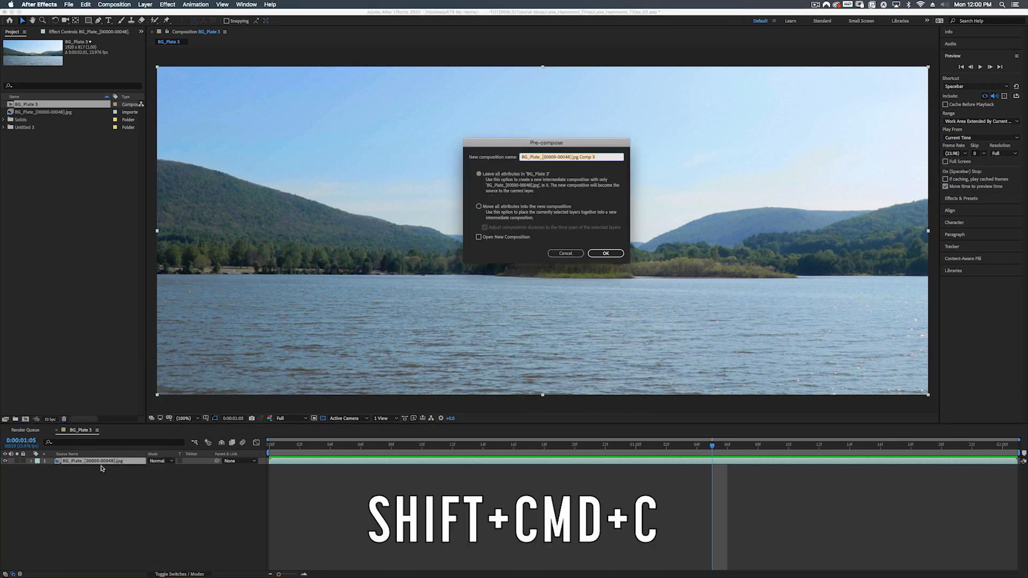
pyautogui.write('BG')
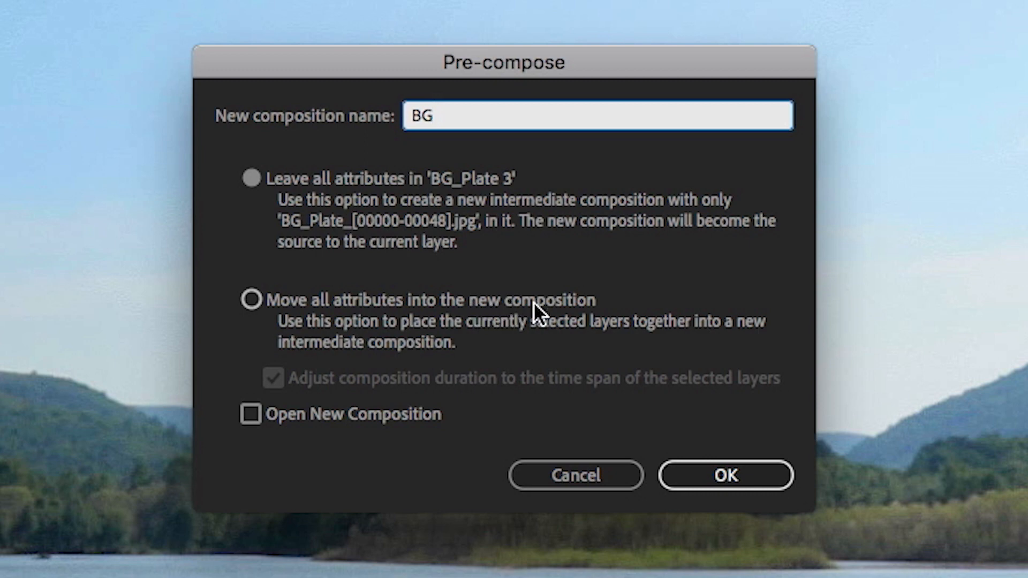
pyautogui.click(249, 304)
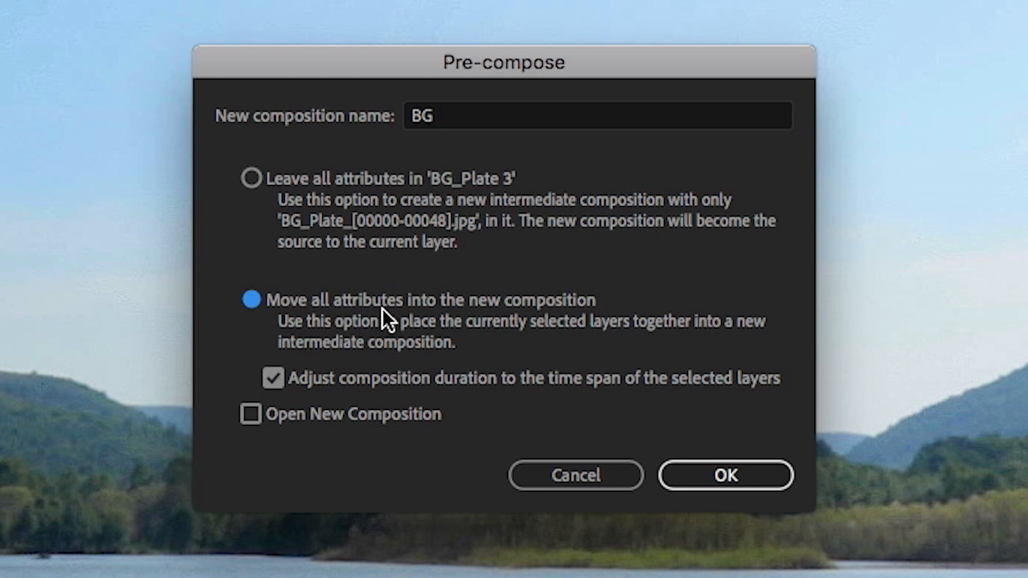
pyautogui.click(730, 470)
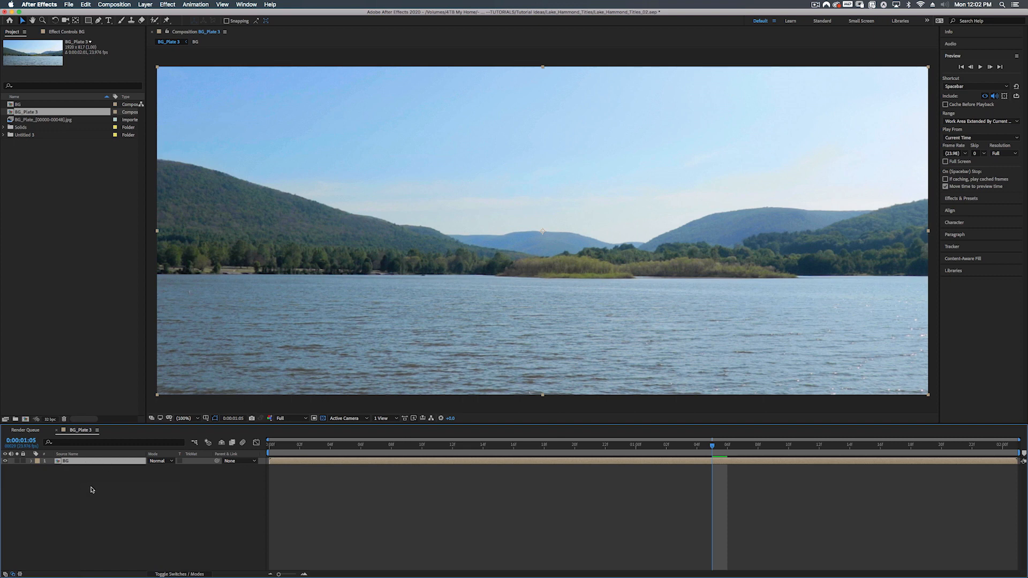
# Add a text layer reading LAKE HAMMOND above the BG layer
pyautogui.rightClick(100, 486)
pyautogui.moveTo(112, 489)
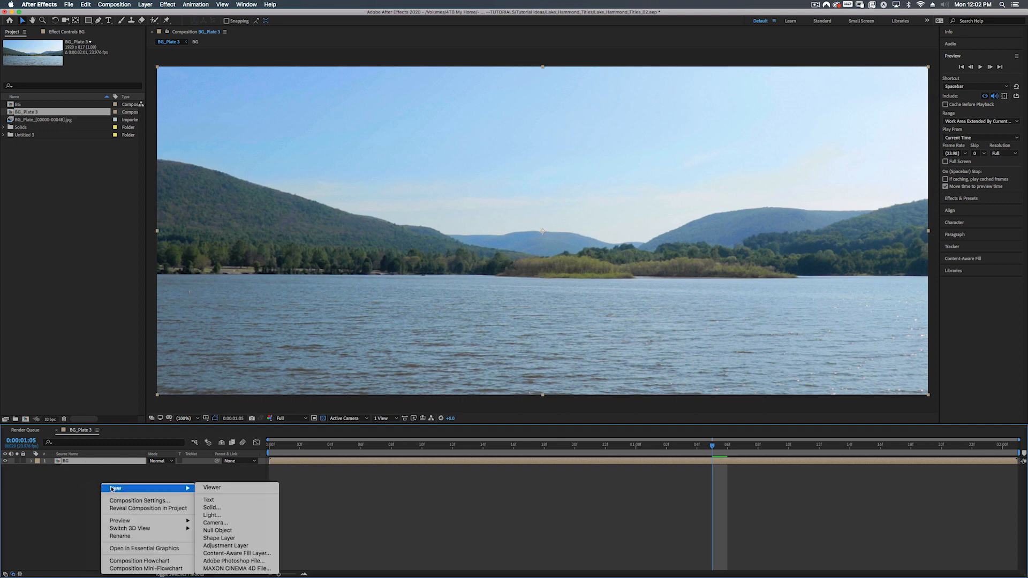
pyautogui.click(209, 499)
pyautogui.write('L')
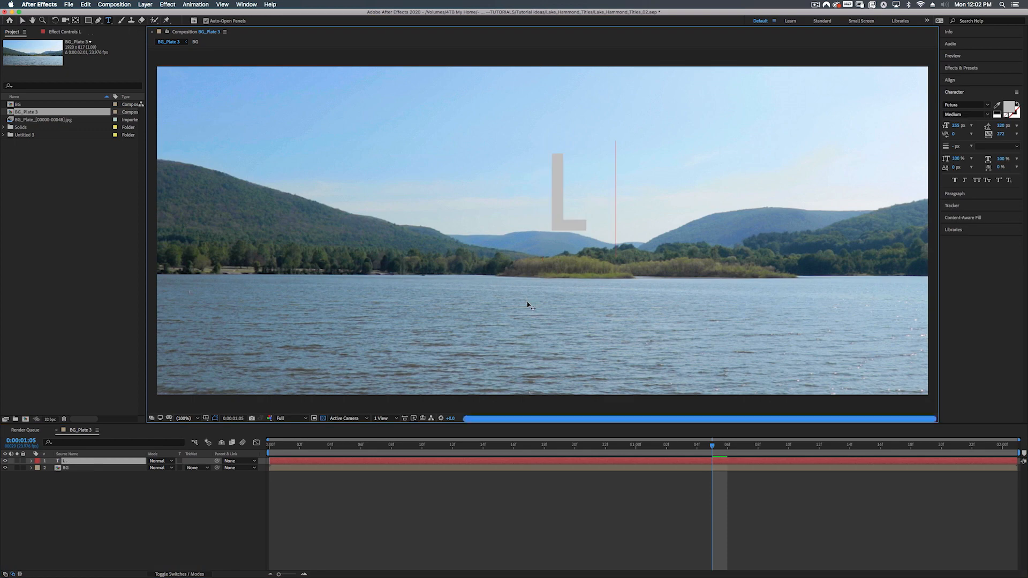
pyautogui.write('AKE HAMMON')
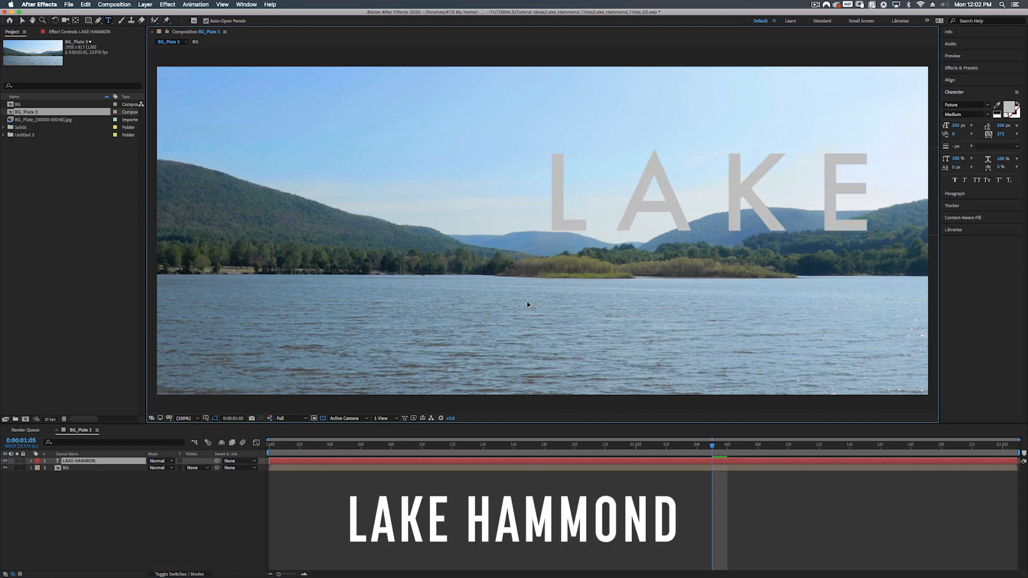
pyautogui.write('D')
pyautogui.press('KP_Enter')
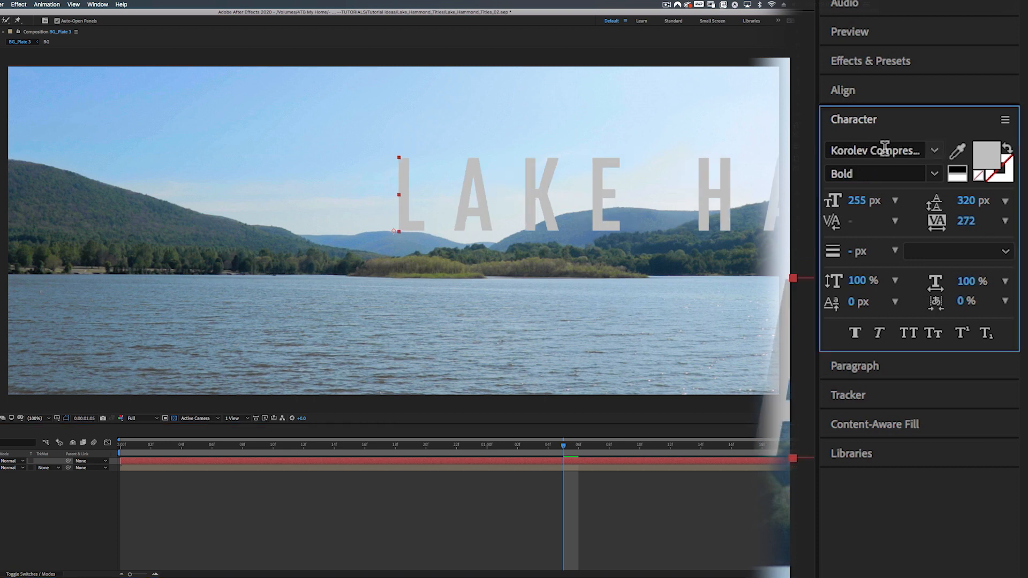
# Centre the title horizontally and vertically in the composition and set its tracking to 106
pyautogui.click(847, 92)
pyautogui.click(871, 139)
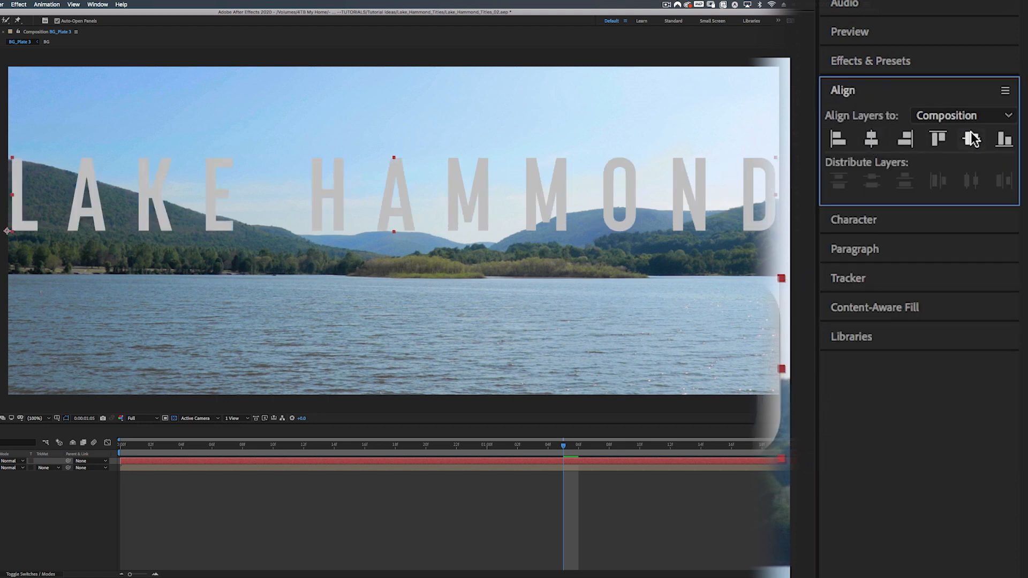
pyautogui.click(971, 139)
pyautogui.click(882, 221)
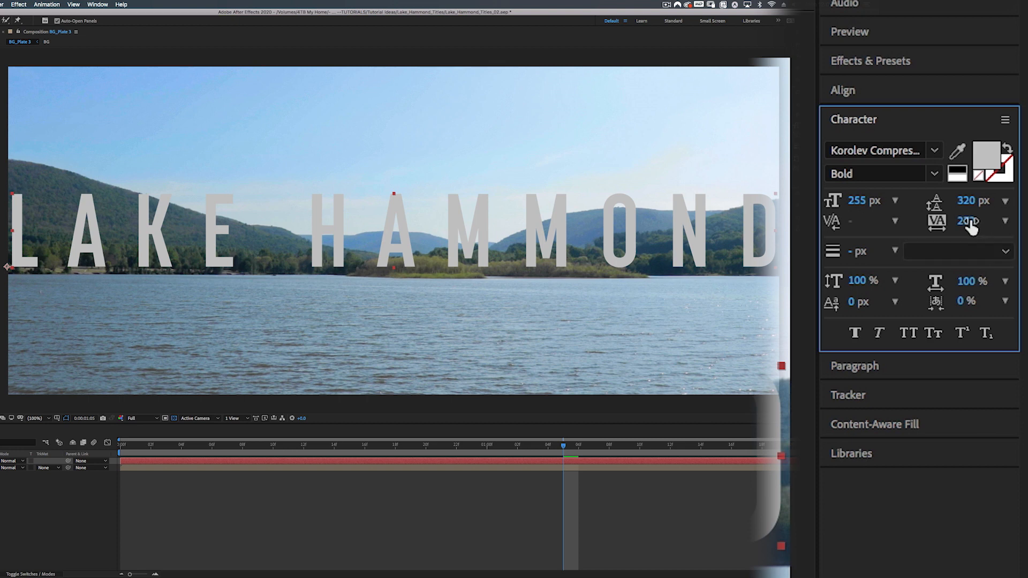
pyautogui.moveTo(969, 225); pyautogui.dragTo(820, 234)
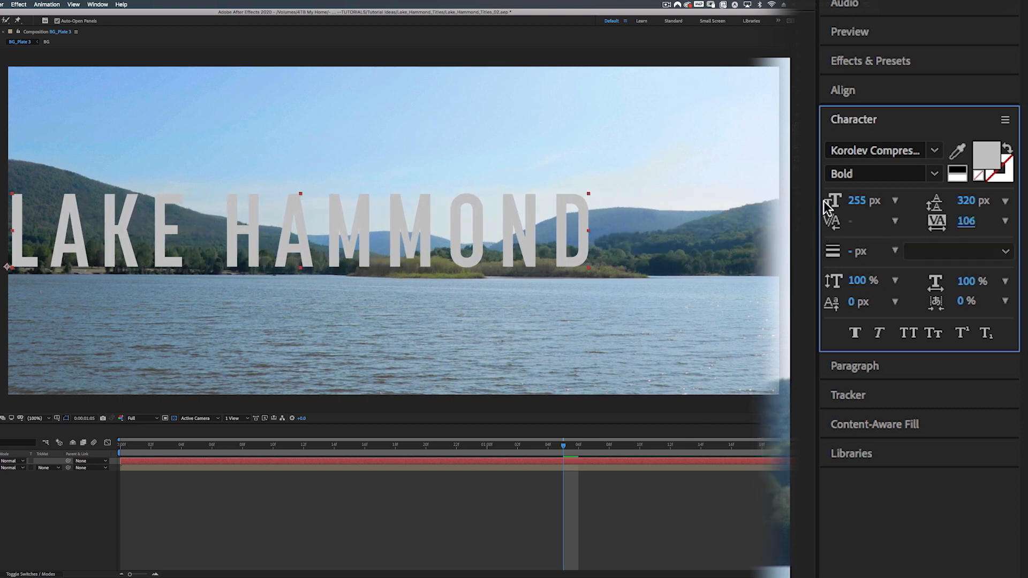
# Set the title's paragraph alignment to centred text and recentre the layer horizontally in the composition
pyautogui.click(873, 367)
pyautogui.click(860, 177)
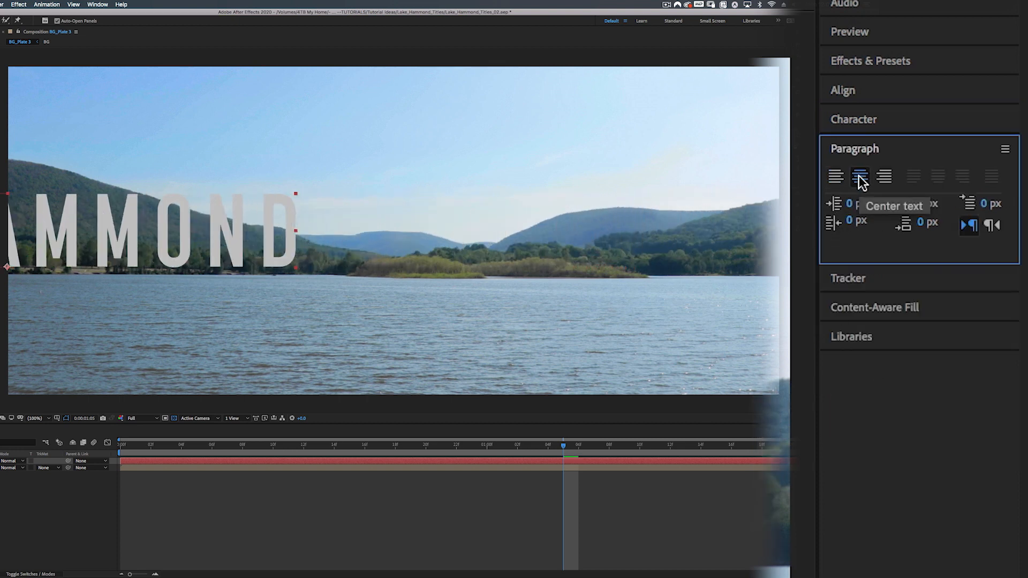
pyautogui.click(884, 97)
pyautogui.click(871, 139)
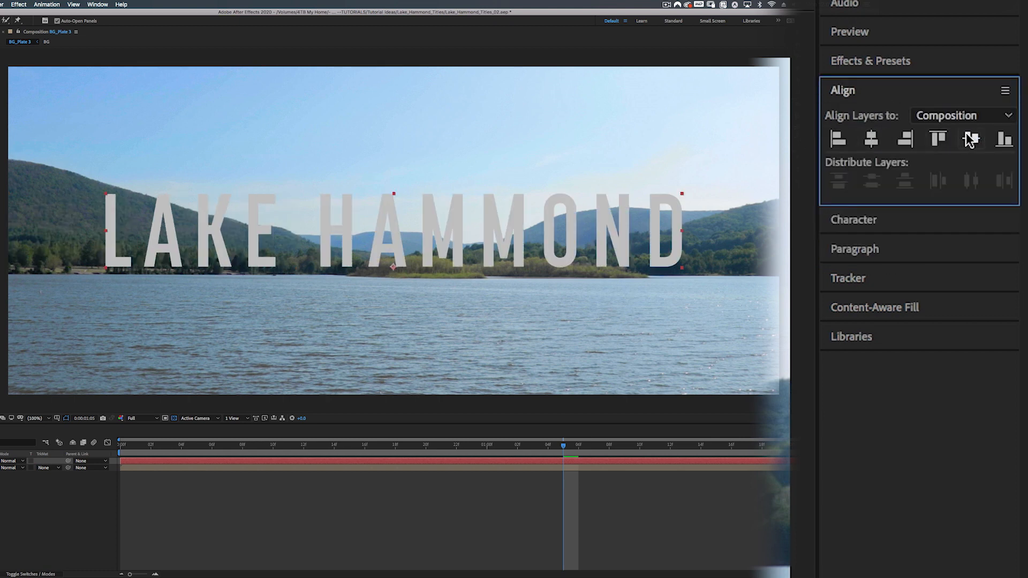
# Change the title's fill colour to white (FFFFFF)
pyautogui.click(854, 220)
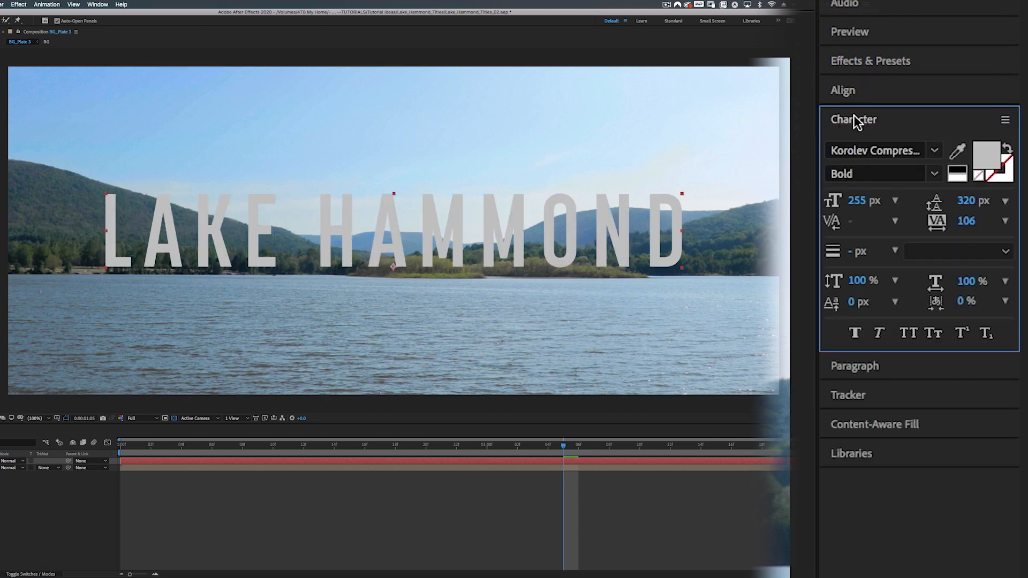
pyautogui.click(986, 149)
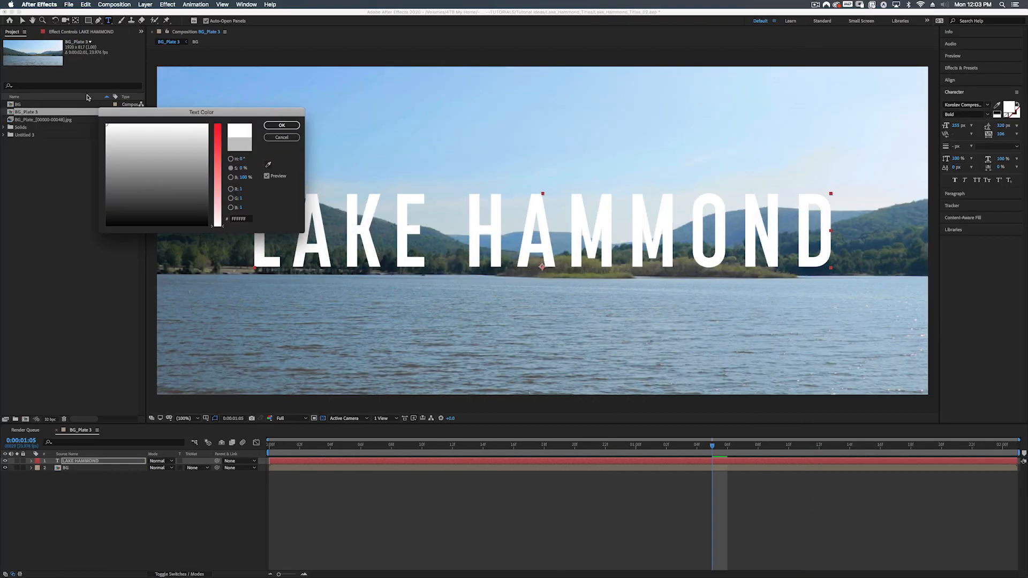
pyautogui.click(282, 125)
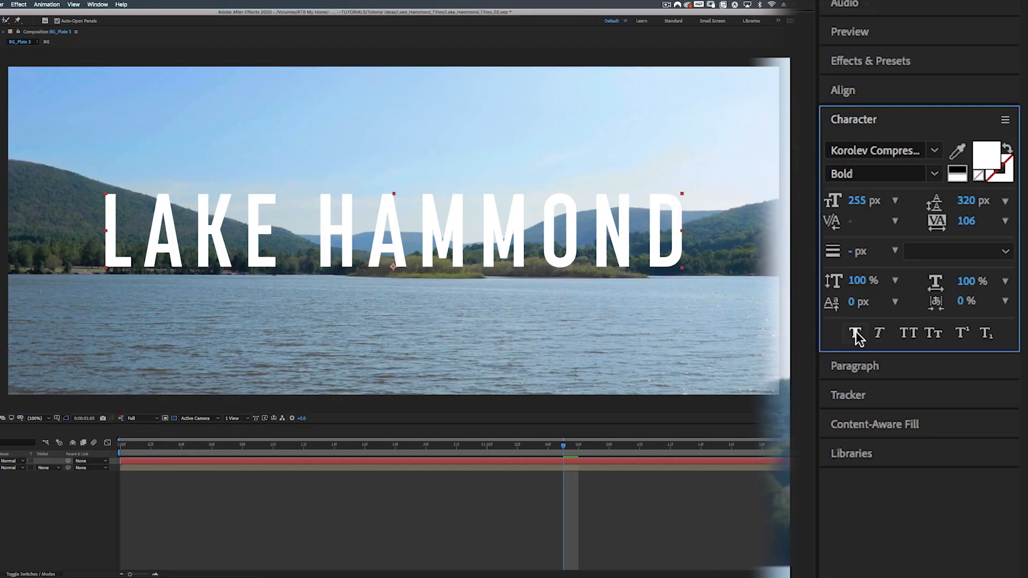
# Apply faux bold to the title, with a font size of 299 px and tracking of 59
pyautogui.click(856, 334)
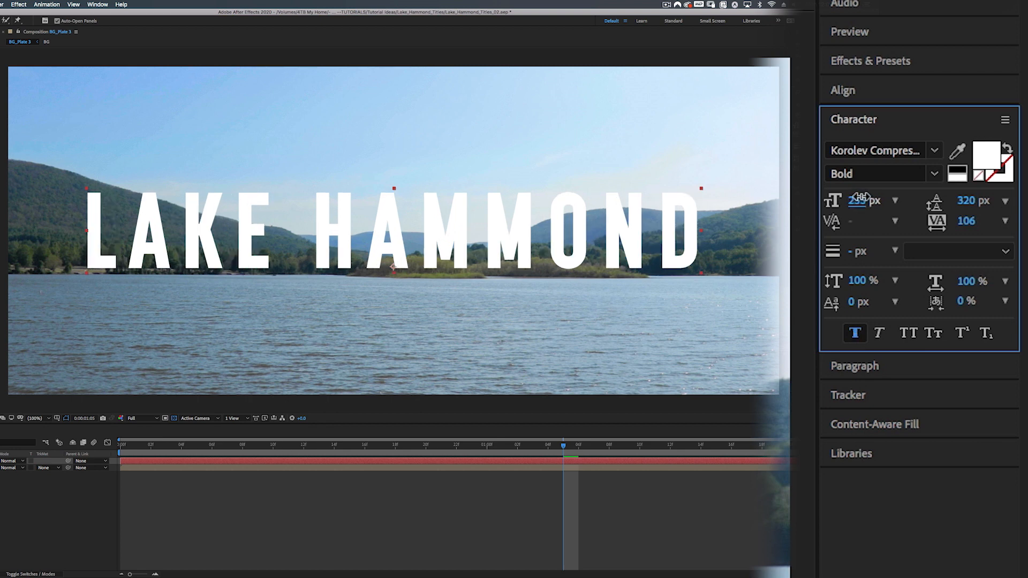
pyautogui.moveTo(859, 201); pyautogui.dragTo(886, 189)
pyautogui.moveTo(964, 225); pyautogui.dragTo(913, 221)
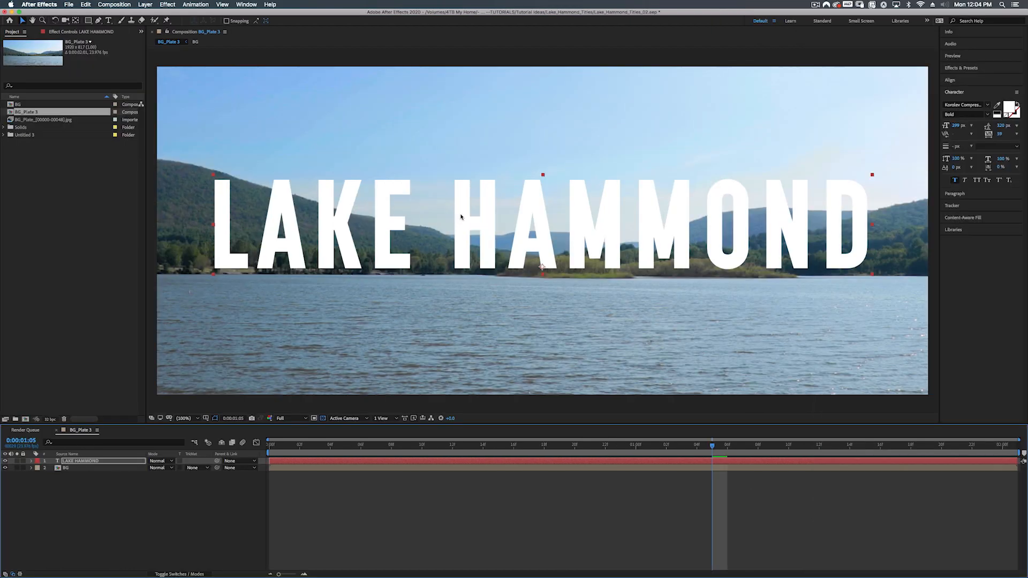
# Move the title up into the sky above the treeline and set its font size to 329 px
pyautogui.press('v')
pyautogui.moveTo(465, 210); pyautogui.dragTo(467, 162)
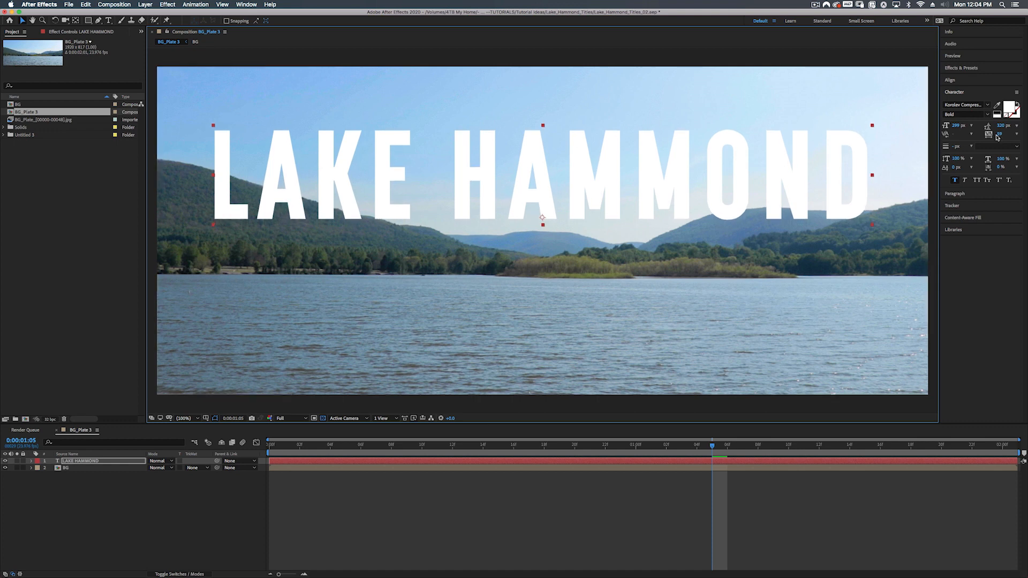
pyautogui.moveTo(956, 125); pyautogui.dragTo(968, 123)
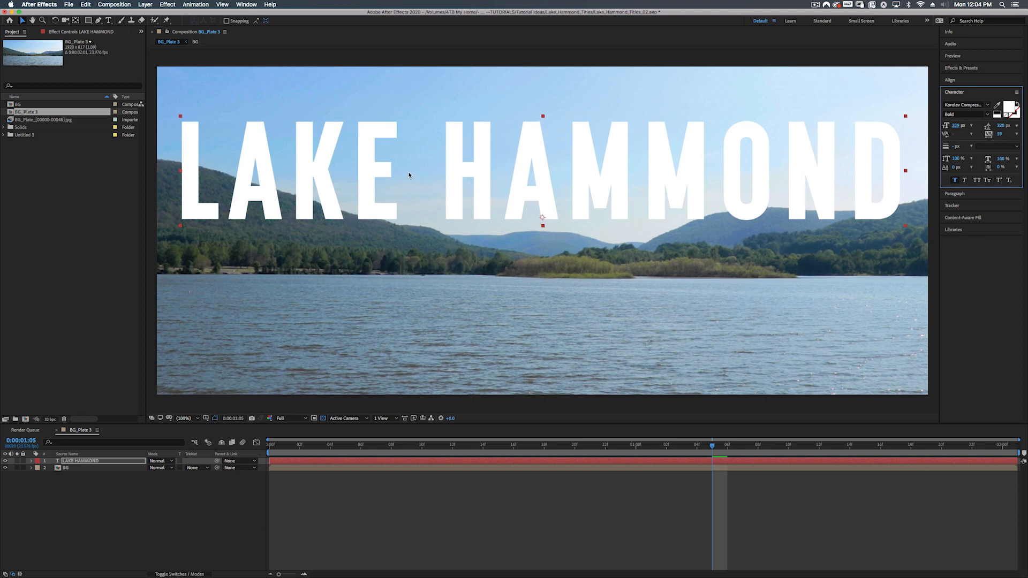
pyautogui.click(997, 79)
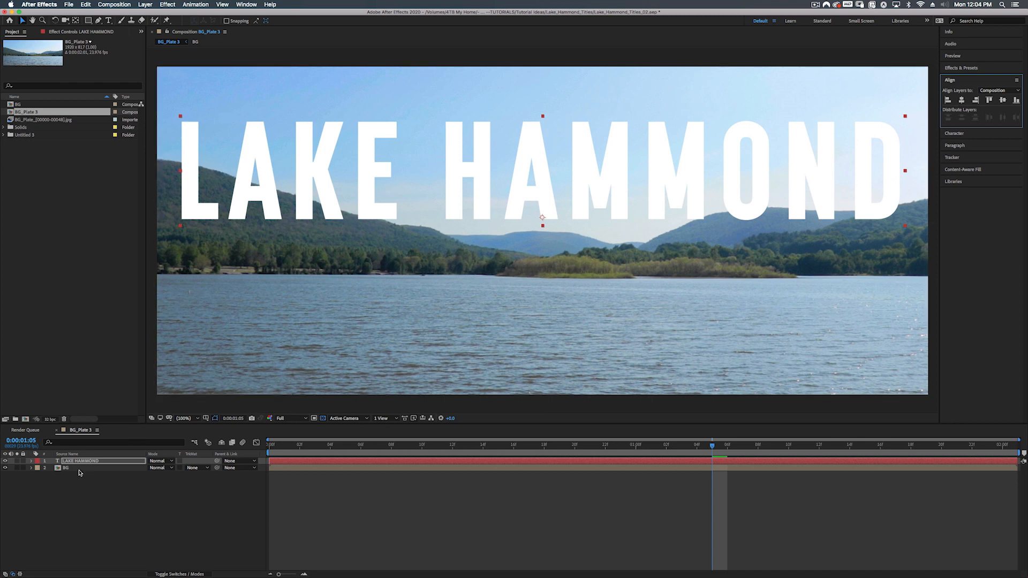
# Pre-compose the LAKE HAMMOND text layer as TEXT_PC, moving all attributes into the new composition
pyautogui.click(81, 464)
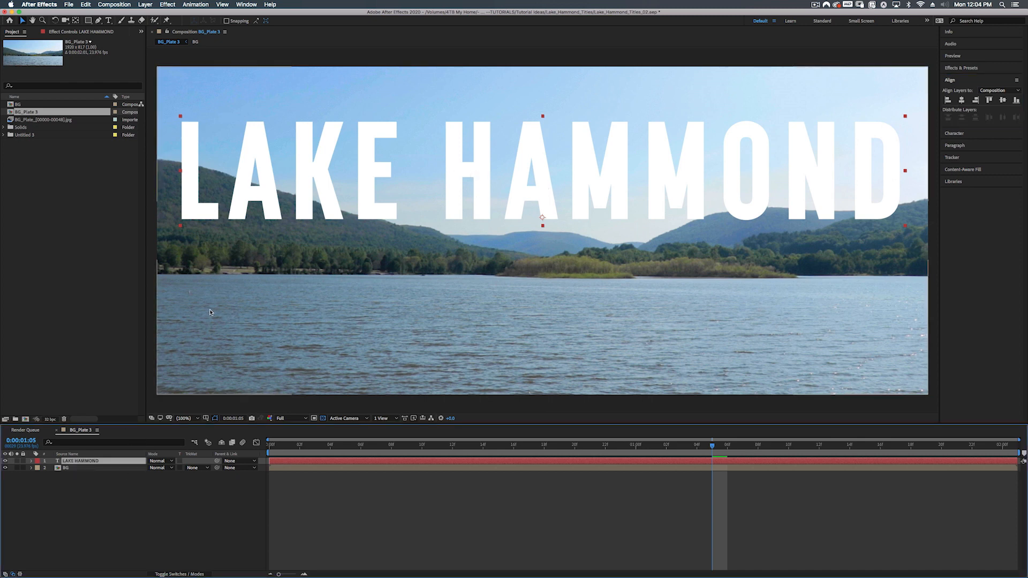
pyautogui.press('shift+super+c')
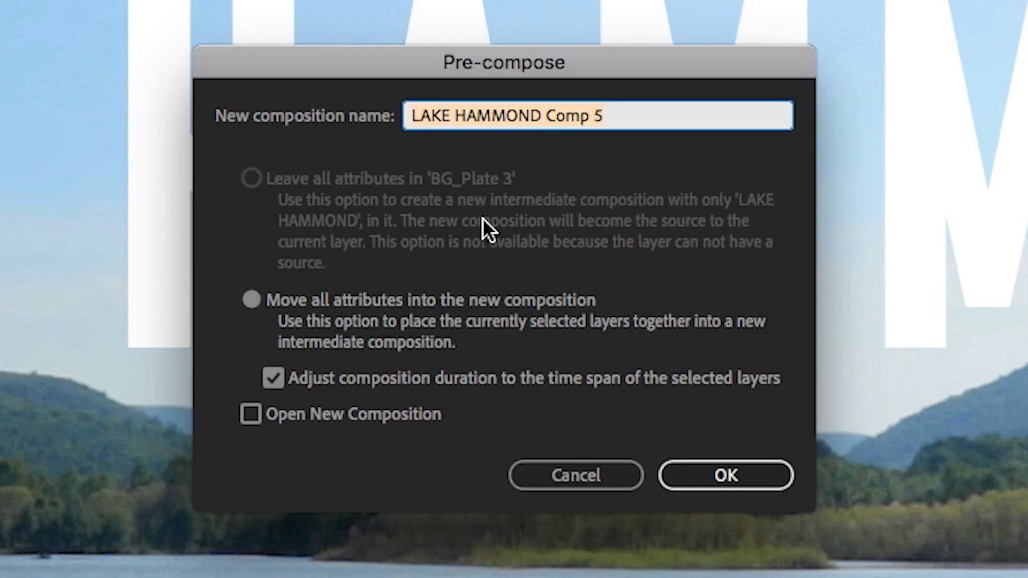
pyautogui.write('TEXT_')
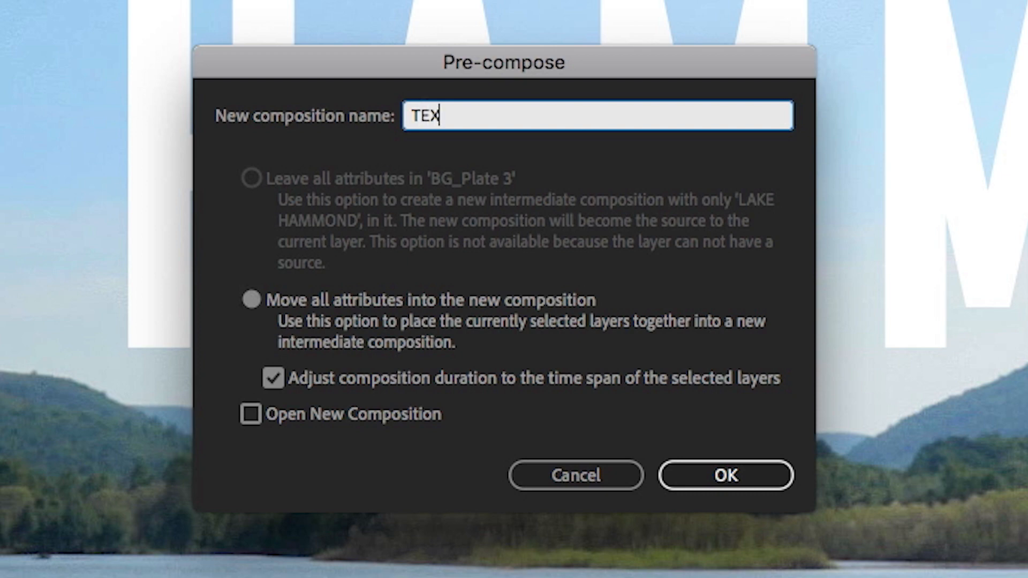
pyautogui.write('PC')
pyautogui.press('Return')
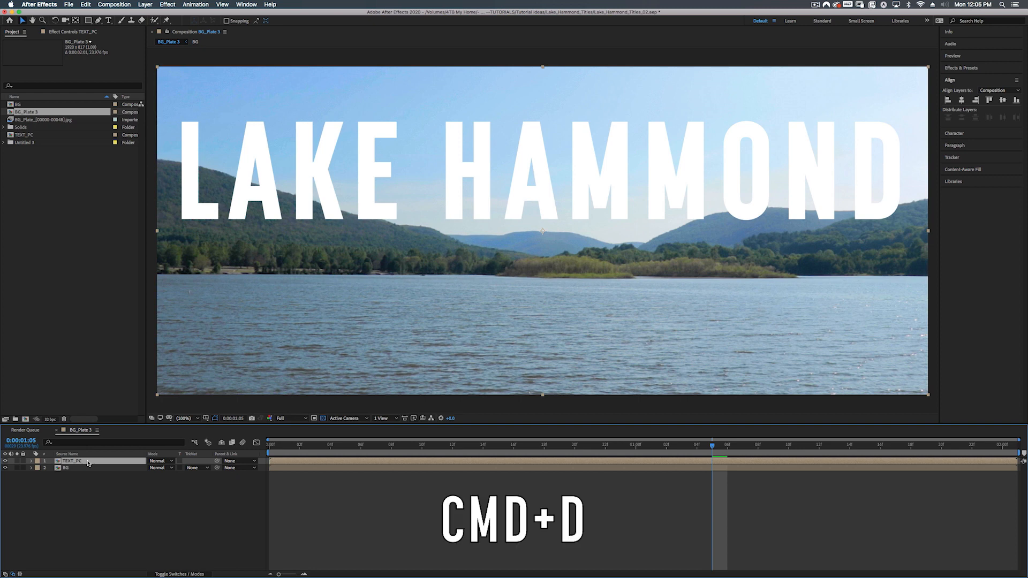
# Duplicate the TEXT_PC layer and rename the upper copy TEXT_REFLECT
pyautogui.press('super+d')
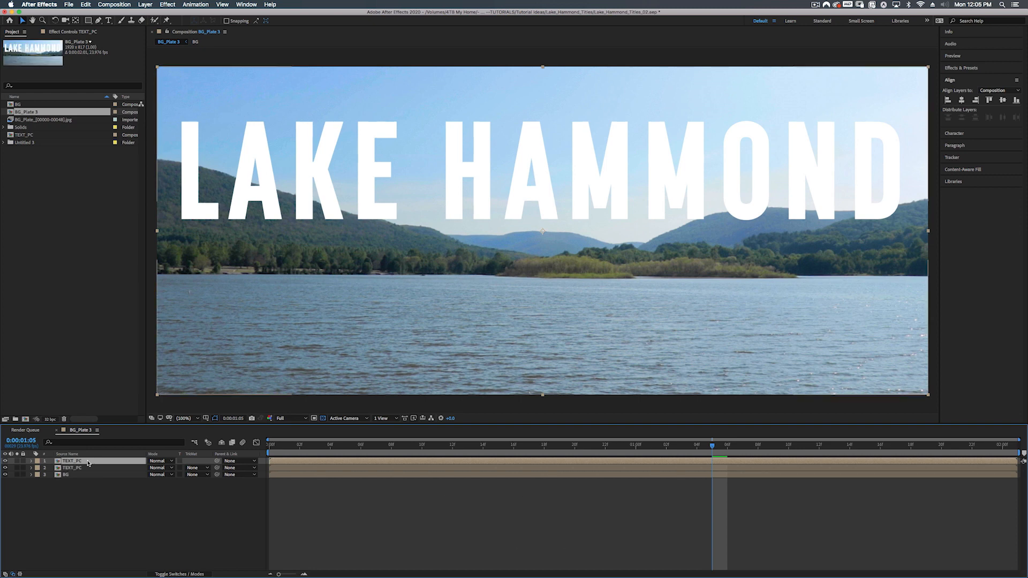
pyautogui.press('Return')
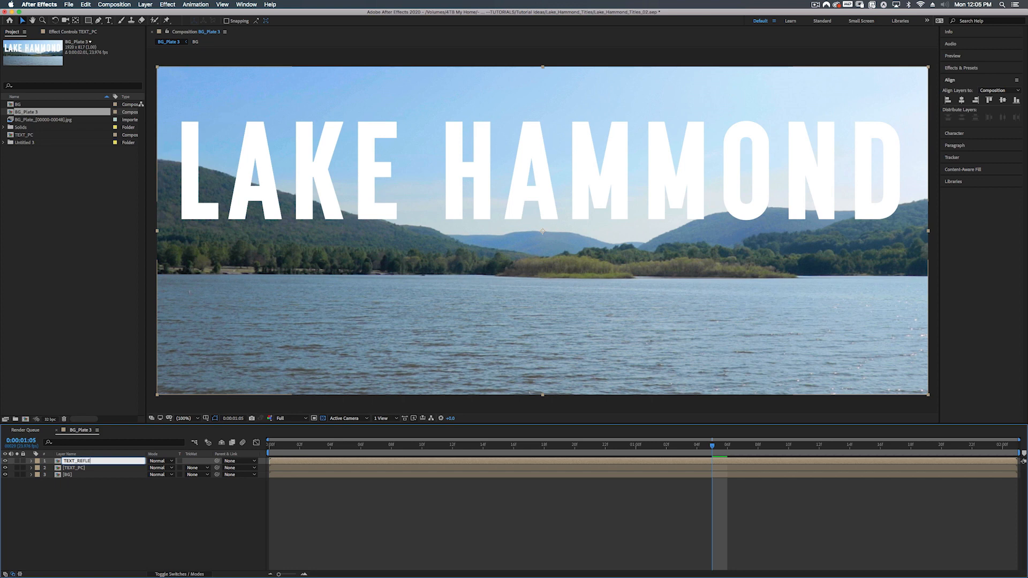
pyautogui.write('TEXT_REFLECT')
pyautogui.press('Return')
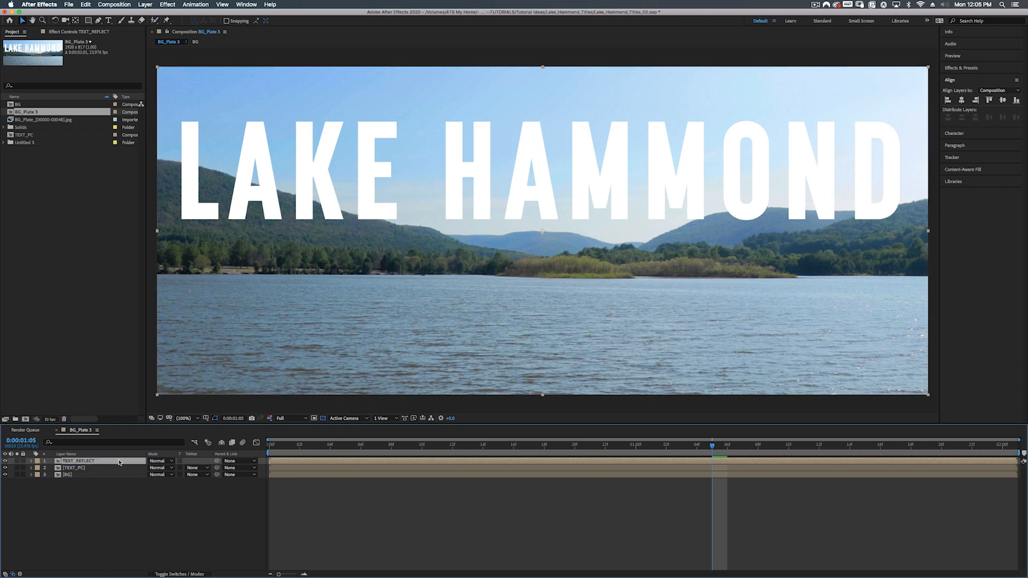
# Flip TEXT_REFLECT vertically with unlinked scale values of 100, -100%, and move it down onto the water
pyautogui.press('s')
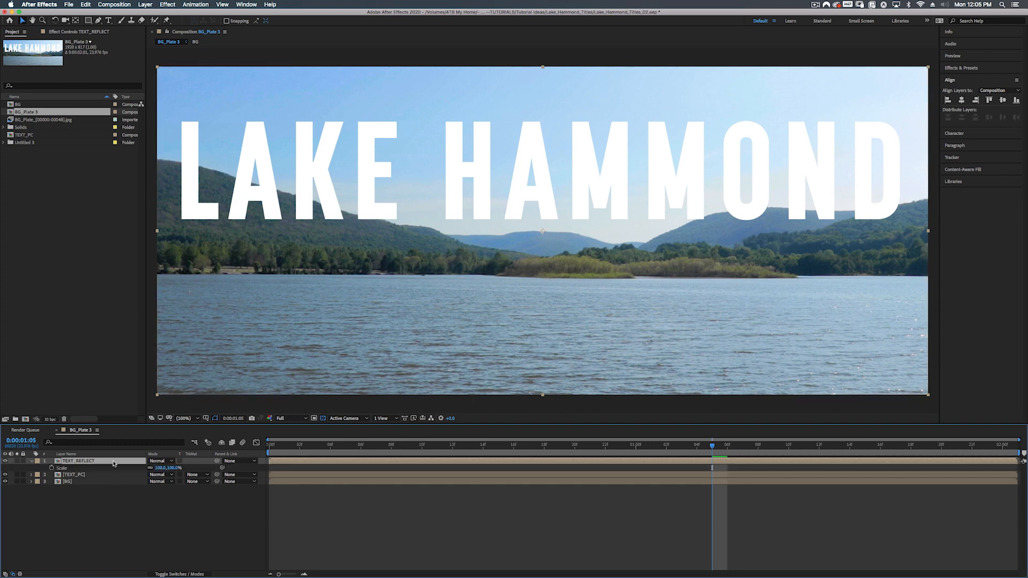
pyautogui.click(150, 468)
pyautogui.moveTo(160, 468)
pyautogui.mouseDown()
pyautogui.moveTo(147, 469)
pyautogui.moveTo(157, 469)
pyautogui.mouseUp()
pyautogui.press('super+z')
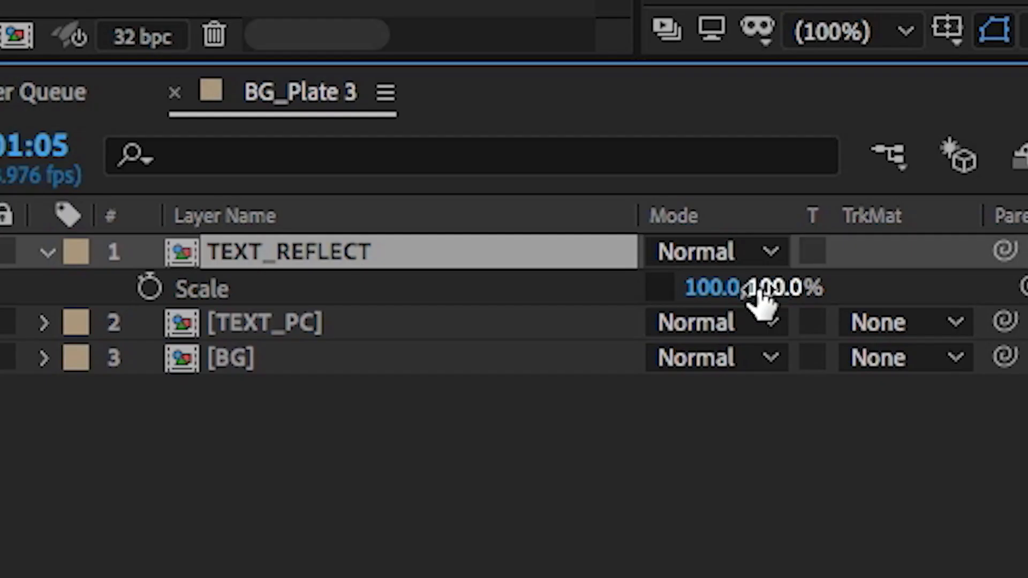
pyautogui.click(761, 291)
pyautogui.press('Left')
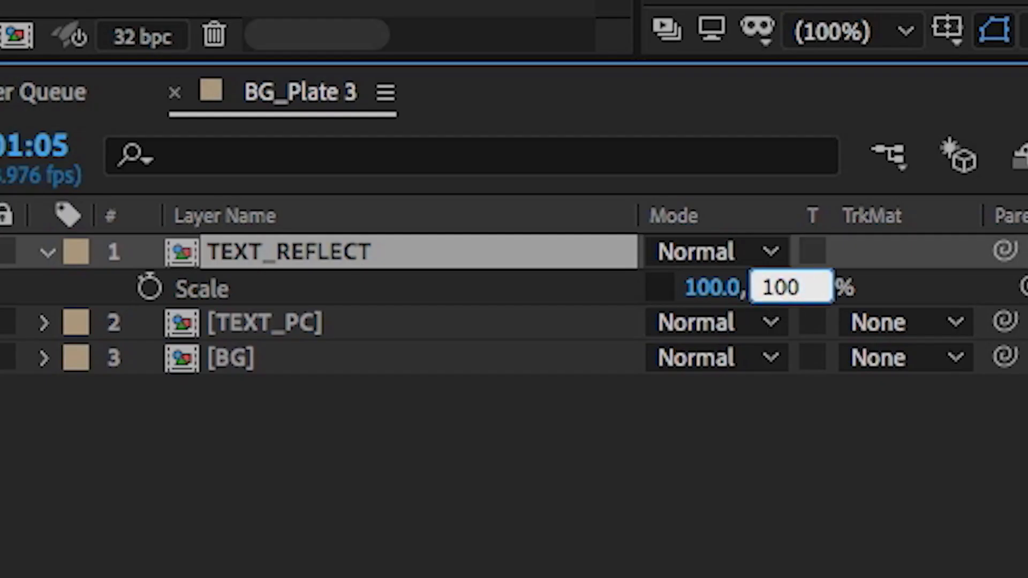
pyautogui.write('-')
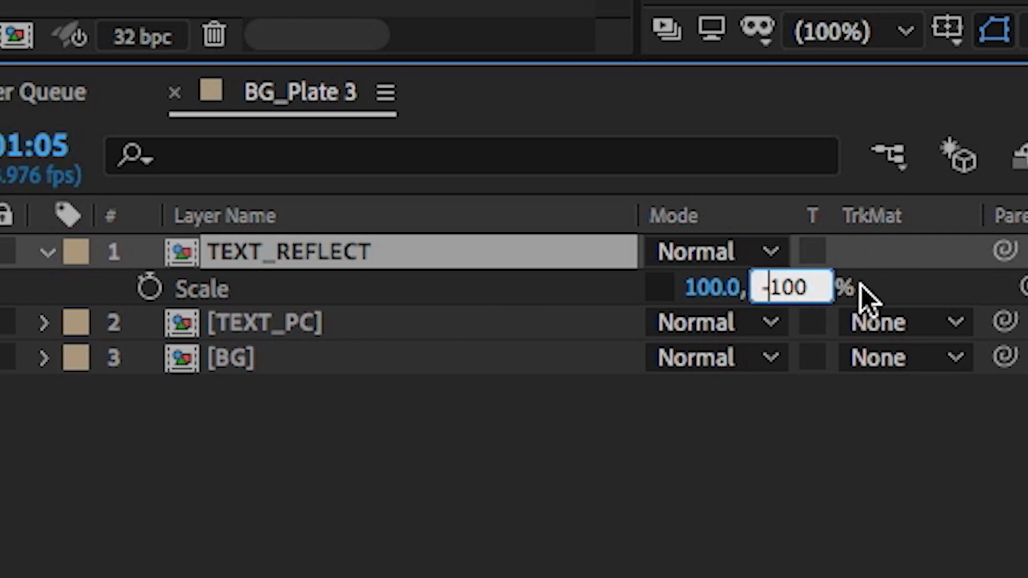
pyautogui.press('Return')
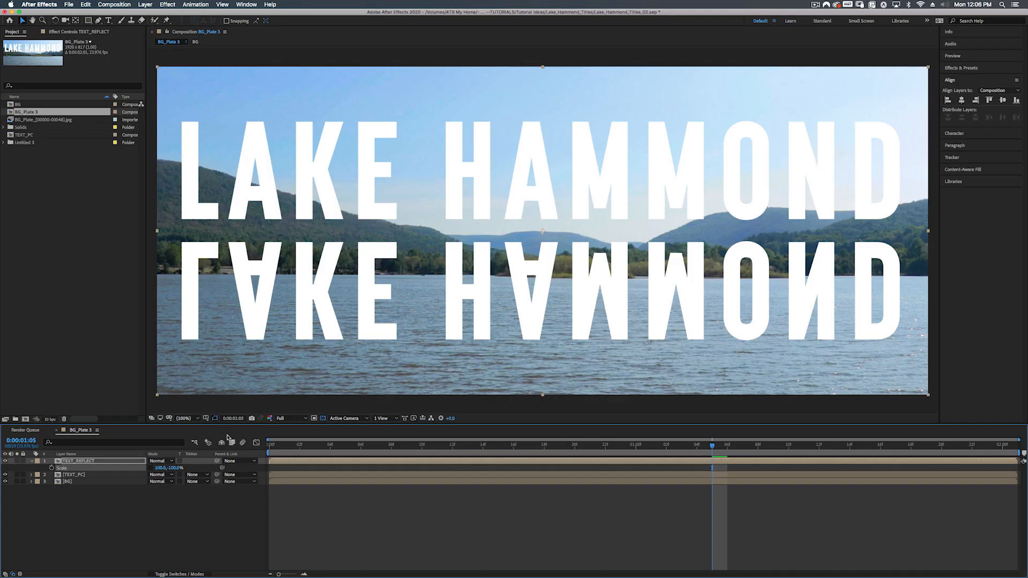
pyautogui.moveTo(459, 283); pyautogui.dragTo(461, 338)
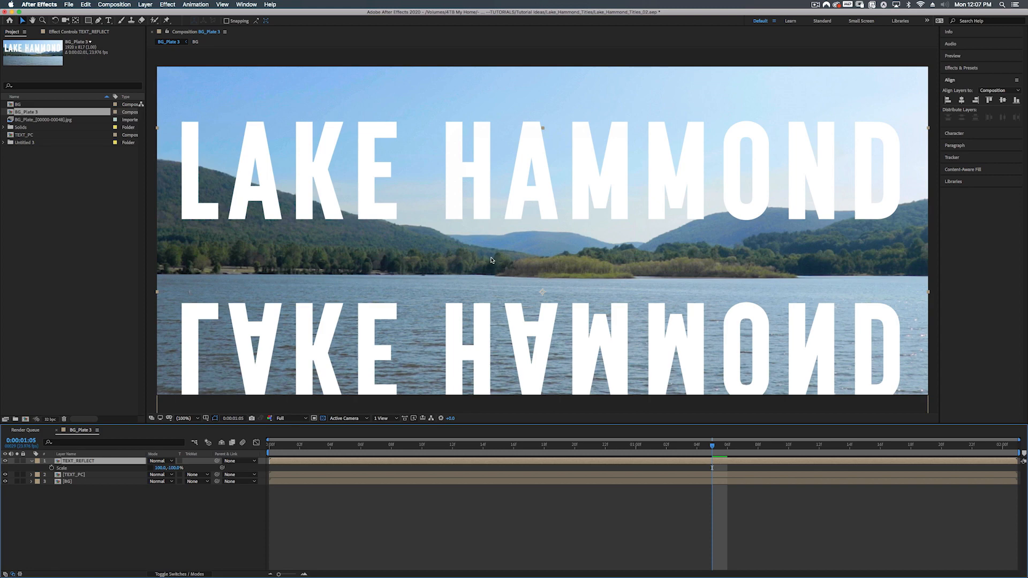
# Try to pre-compose the flipped text layer as TEXT_Flipped, moving all attributes into the new composition
pyautogui.press('shift+super+c')
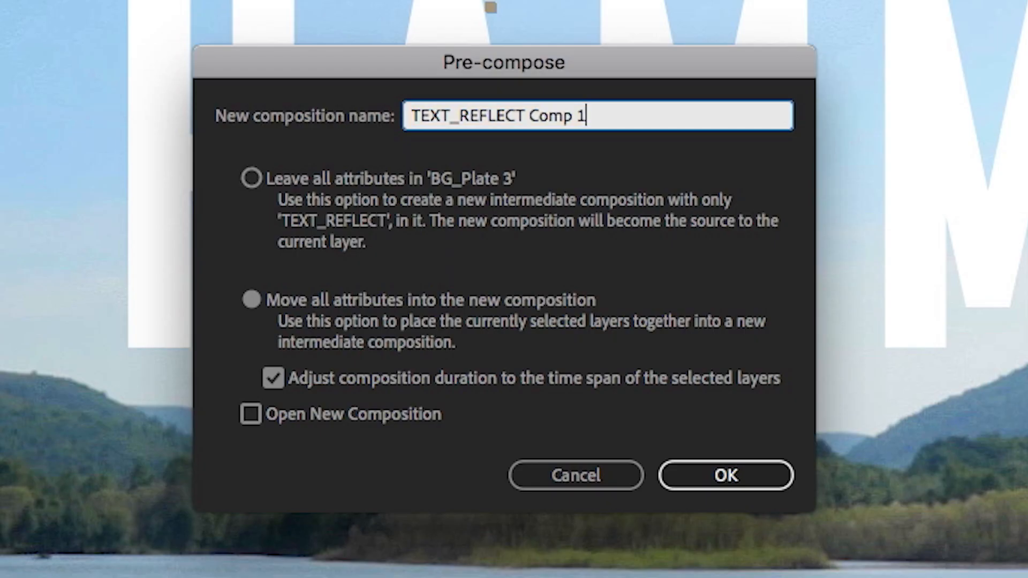
pyautogui.press('BackSpace')
pyautogui.press('BackSpace')
pyautogui.press('BackSpace')
pyautogui.press('BackSpace')
pyautogui.press('BackSpace')
pyautogui.press('BackSpace')
pyautogui.press('BackSpace')
pyautogui.press('BackSpace')
pyautogui.press('BackSpace')
pyautogui.press('BackSpace')
pyautogui.press('BackSpace')
pyautogui.press('BackSpace')
pyautogui.press('BackSpace')
pyautogui.press('BackSpace')
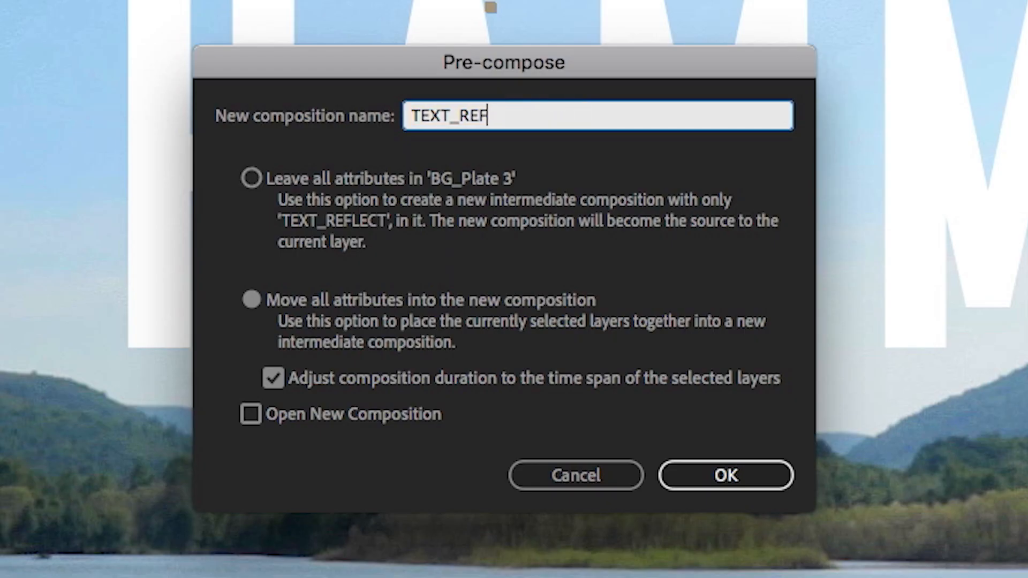
pyautogui.write('Flipped')
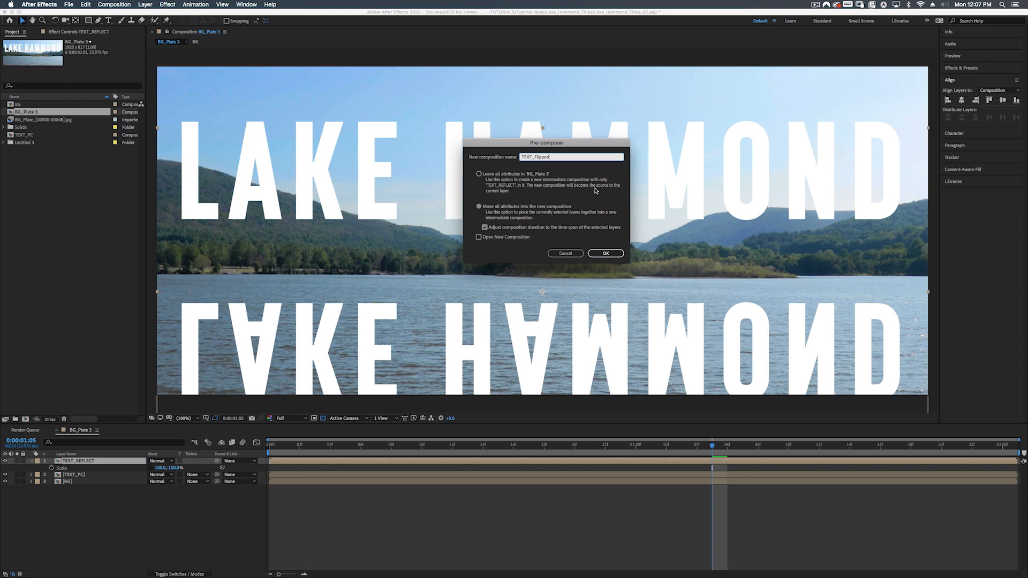
pyautogui.click(605, 253)
# Add a full-layer rectangular mask to TEXT_REFLECT and move it down until its upper edge crosses the flipped letters
pyautogui.scroll(-2, 504, 264)
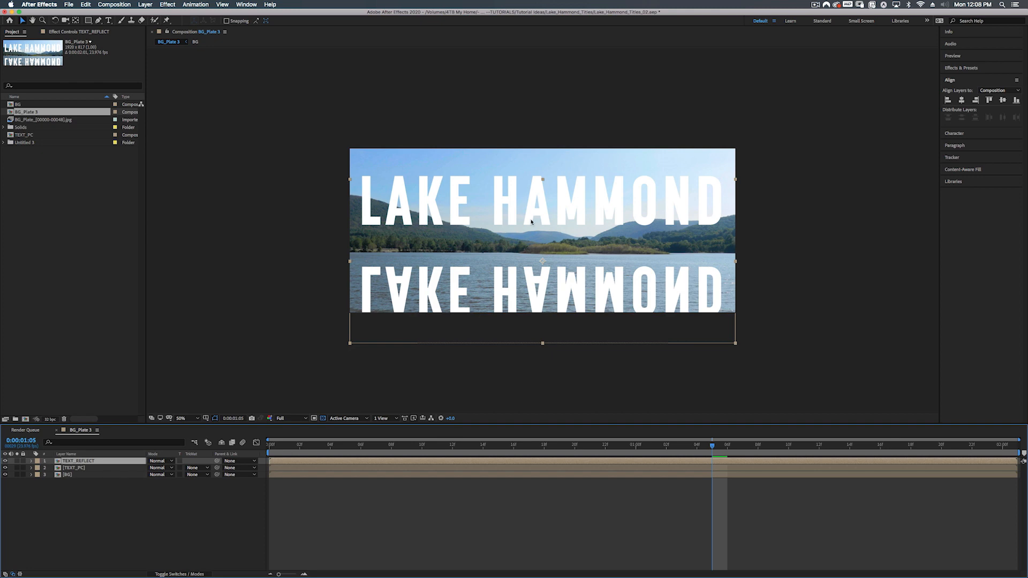
pyautogui.doubleClick(88, 21)
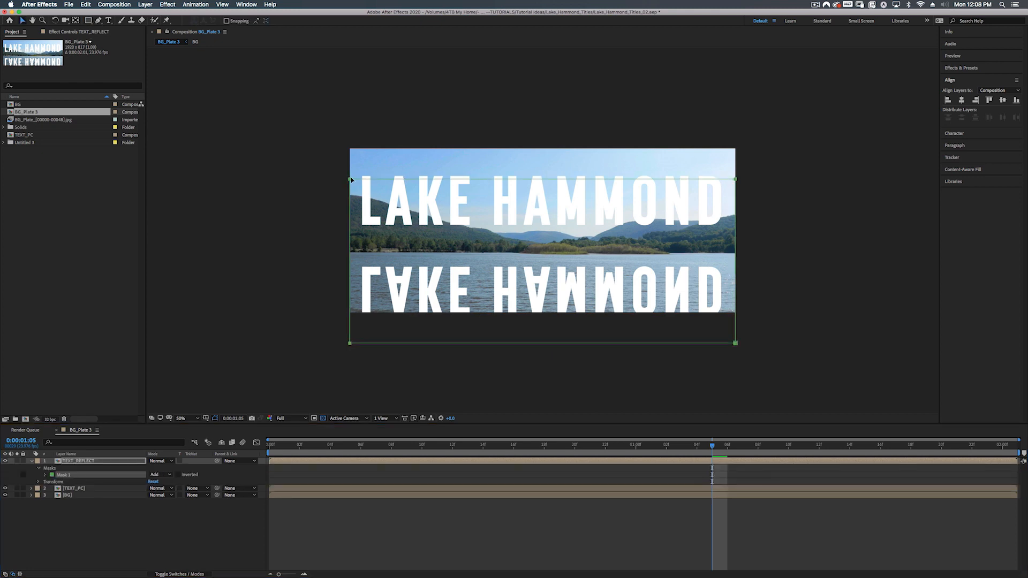
pyautogui.moveTo(351, 180); pyautogui.dragTo(350, 279)
# Feather the TEXT_REFLECT mask by 204 pixels and set its mode to Subtract
pyautogui.press('f')
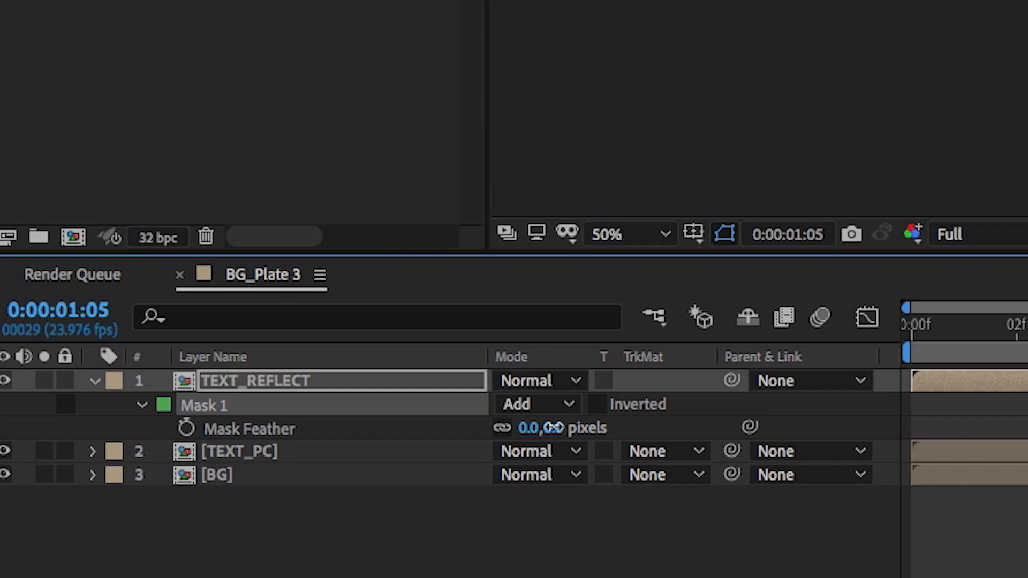
pyautogui.moveTo(553, 427); pyautogui.dragTo(785, 394)
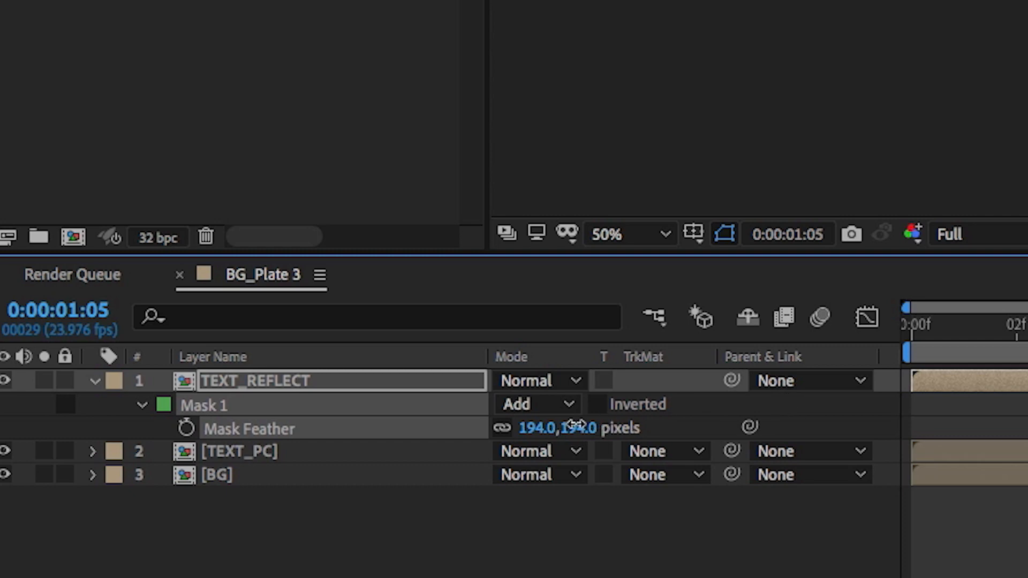
pyautogui.moveTo(567, 427); pyautogui.dragTo(583, 432)
pyautogui.click(530, 404)
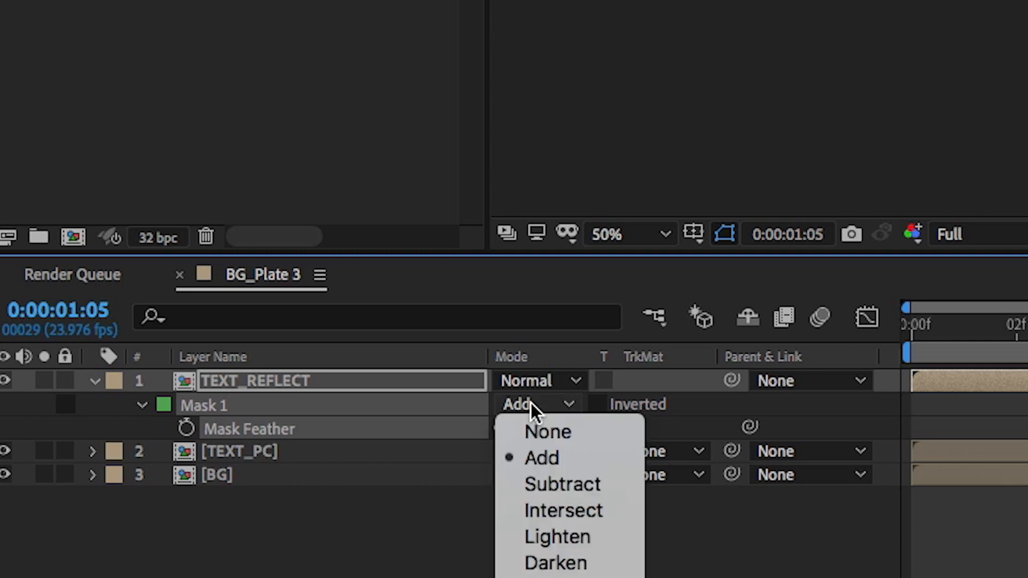
pyautogui.click(551, 489)
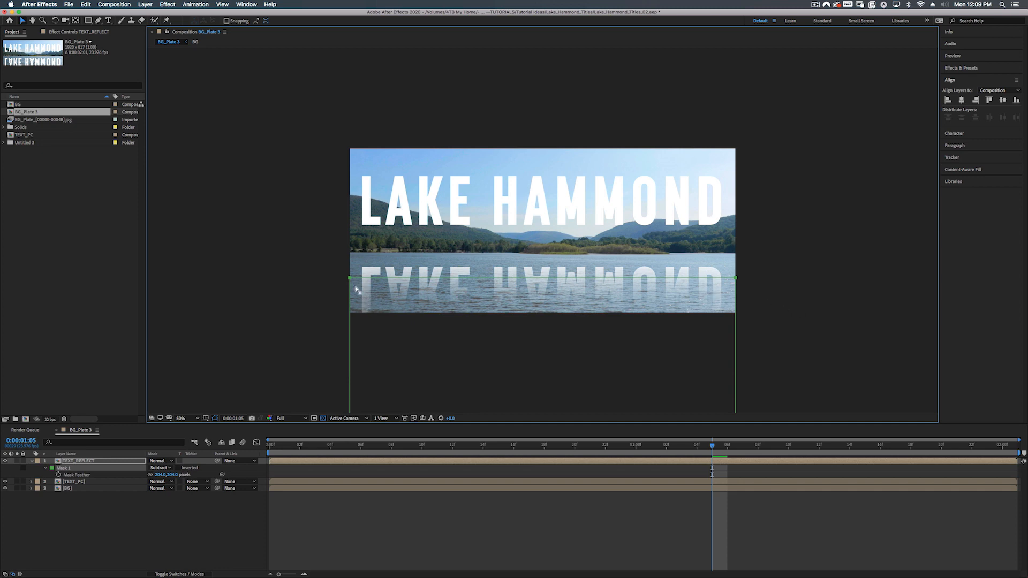
# Widen the mask beyond both sides of the frame, raise its upper edge near the shoreline, and increase its feather to 284 pixels
pyautogui.click(736, 278)
pyautogui.moveTo(736, 277); pyautogui.dragTo(847, 234)
pyautogui.moveTo(785, 269); pyautogui.dragTo(792, 299)
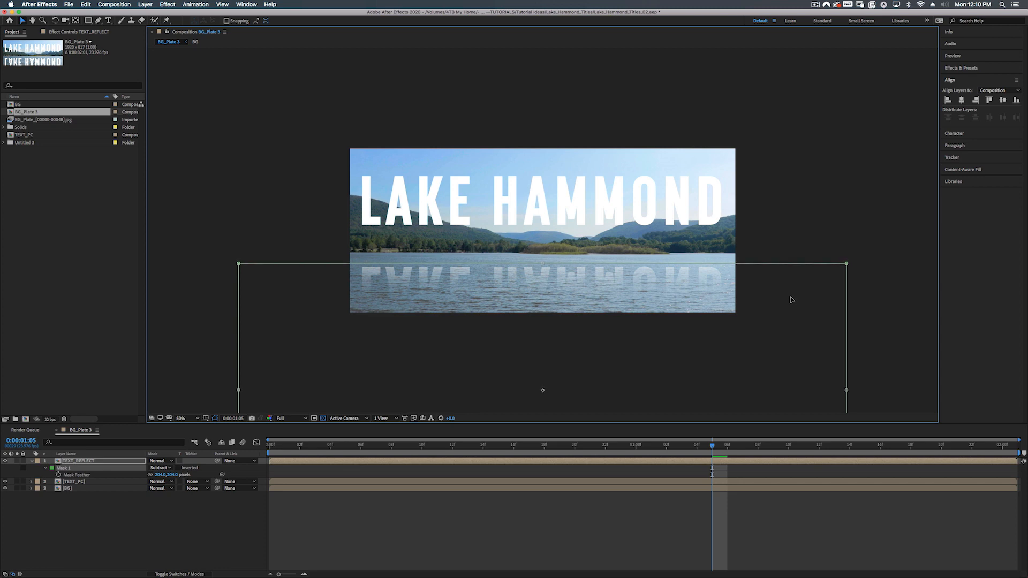
pyautogui.moveTo(171, 478); pyautogui.dragTo(199, 474)
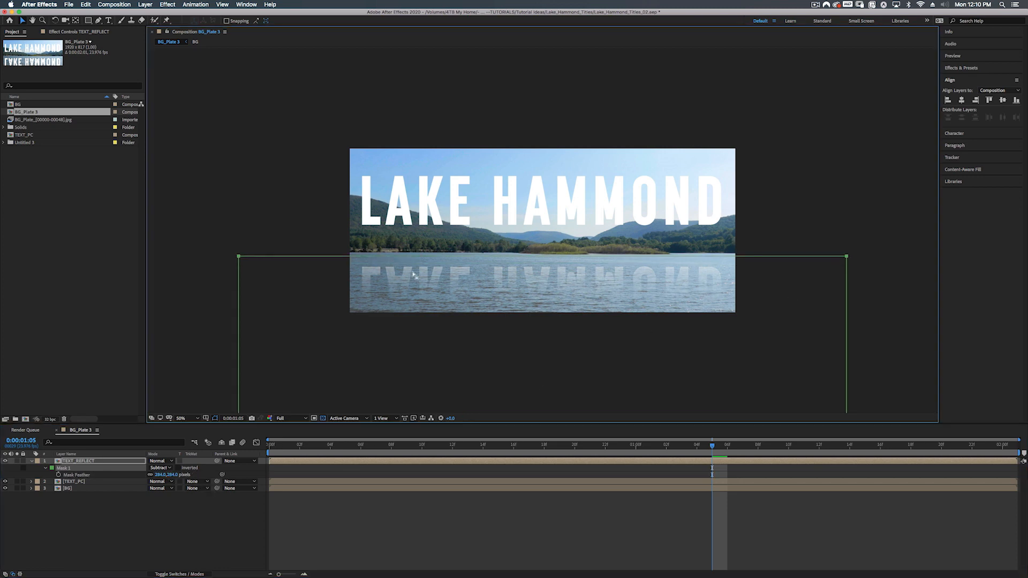
# Pre-compose the masked TEXT_REFLECT layer as Text_Masked, moving all attributes into the new composition
pyautogui.click(80, 470)
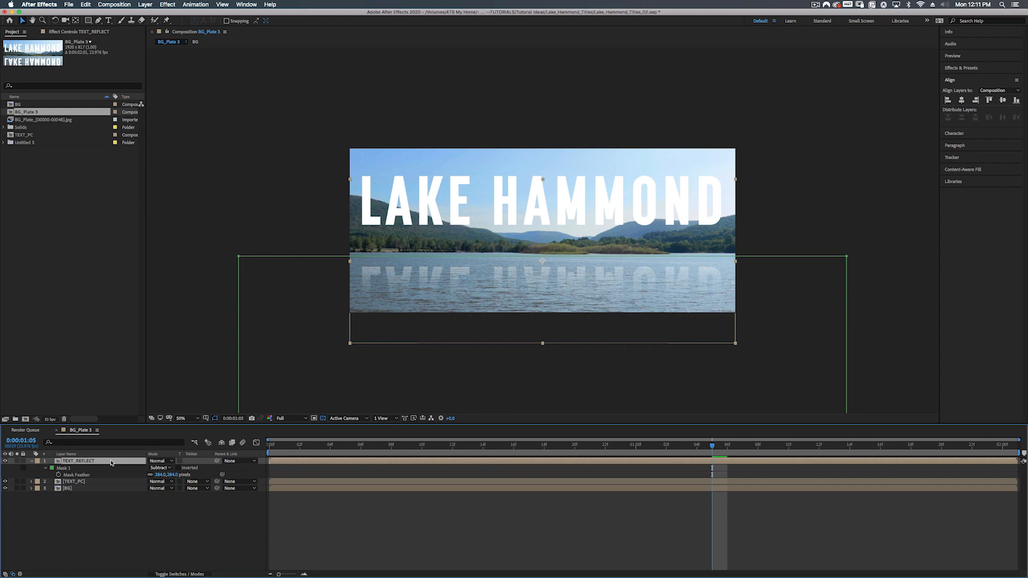
pyautogui.press('super+shift+c')
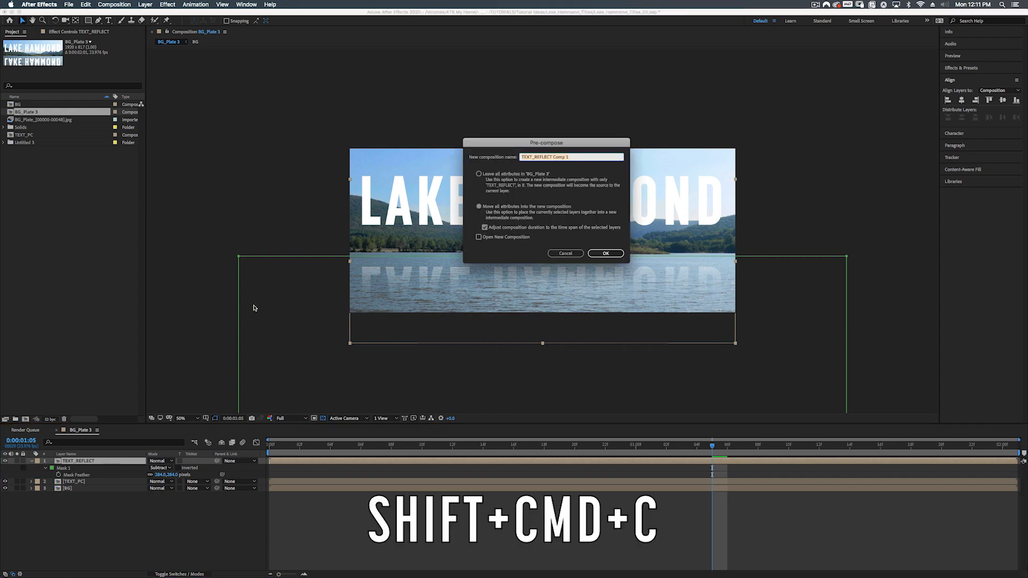
pyautogui.write('Text_Masked')
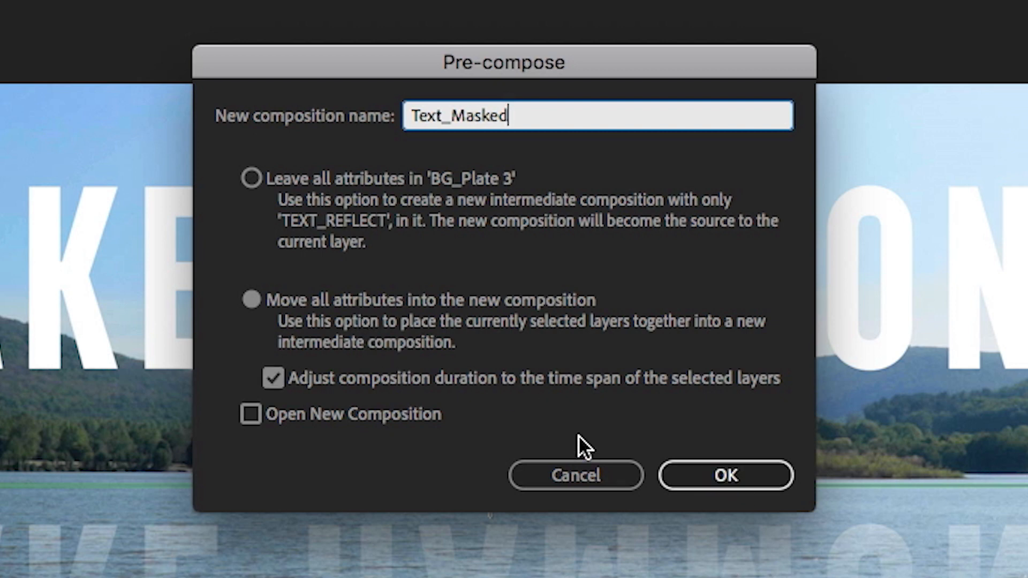
pyautogui.click(703, 466)
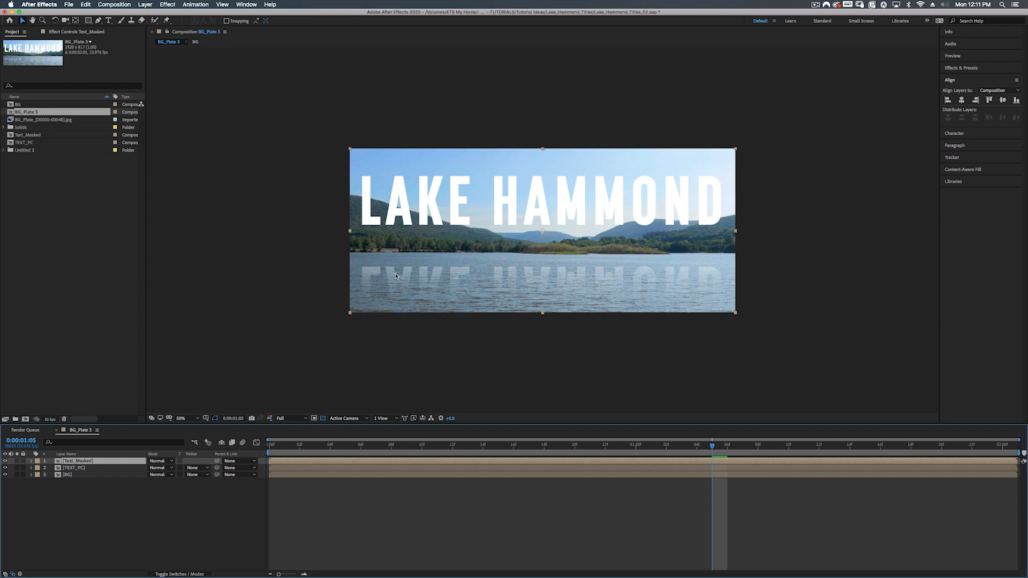
# Duplicate the BG layer and apply the Color Correction Tint effect to the upper copy
pyautogui.click(86, 476)
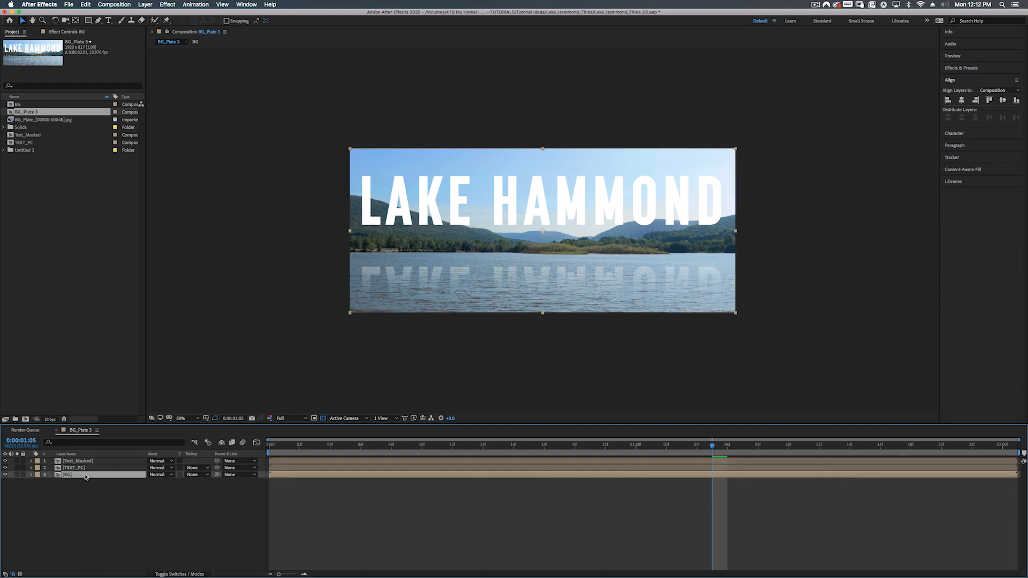
pyautogui.hotkey('ctrl', 'd')
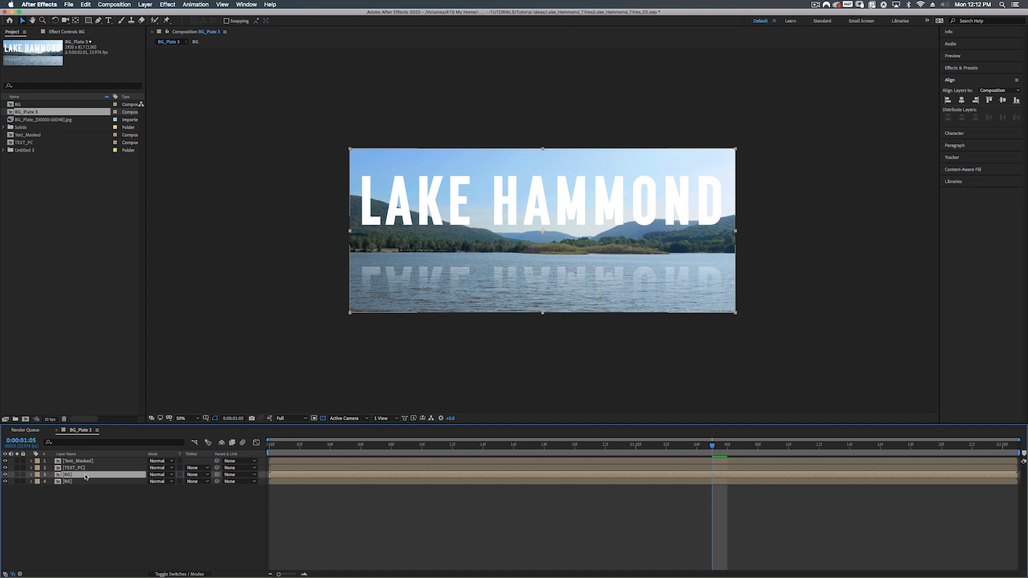
pyautogui.click(971, 68)
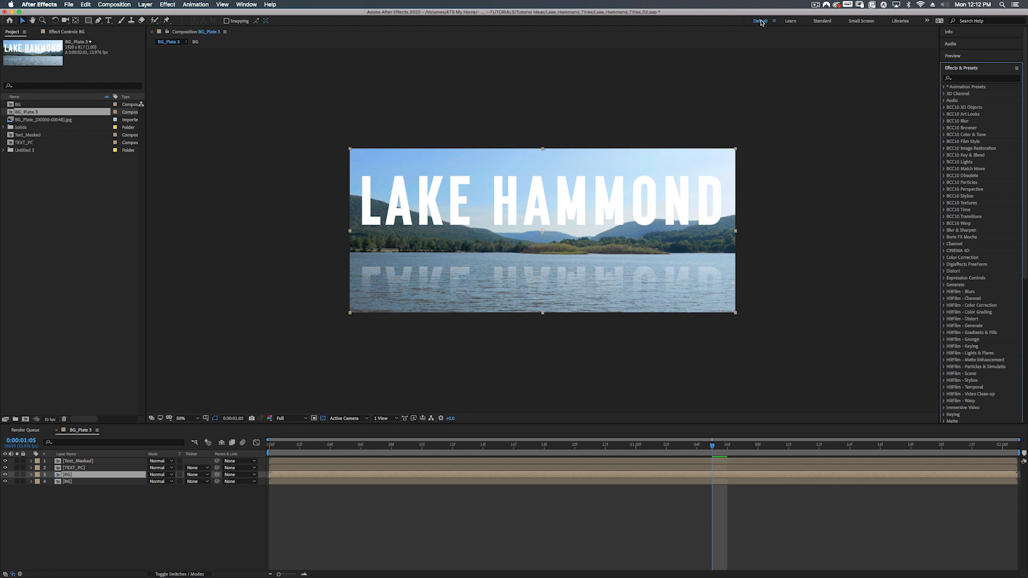
pyautogui.click(967, 81)
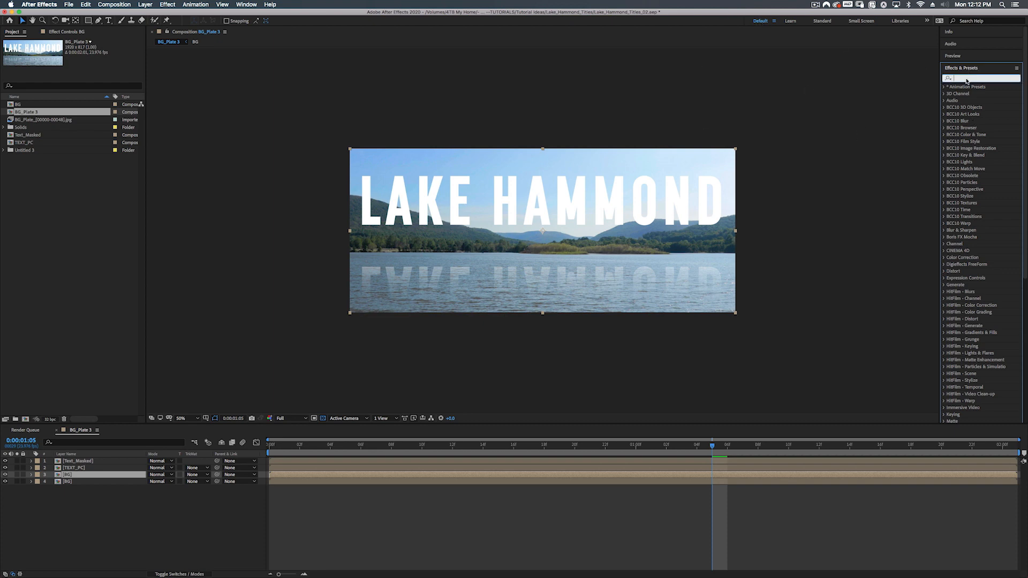
pyautogui.write('tint')
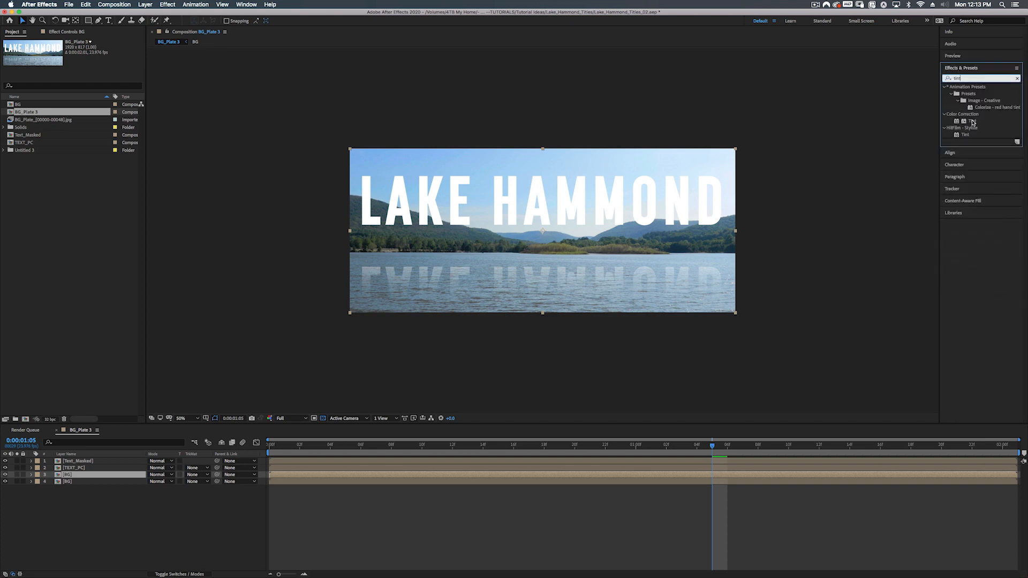
pyautogui.moveTo(974, 122); pyautogui.dragTo(69, 476)
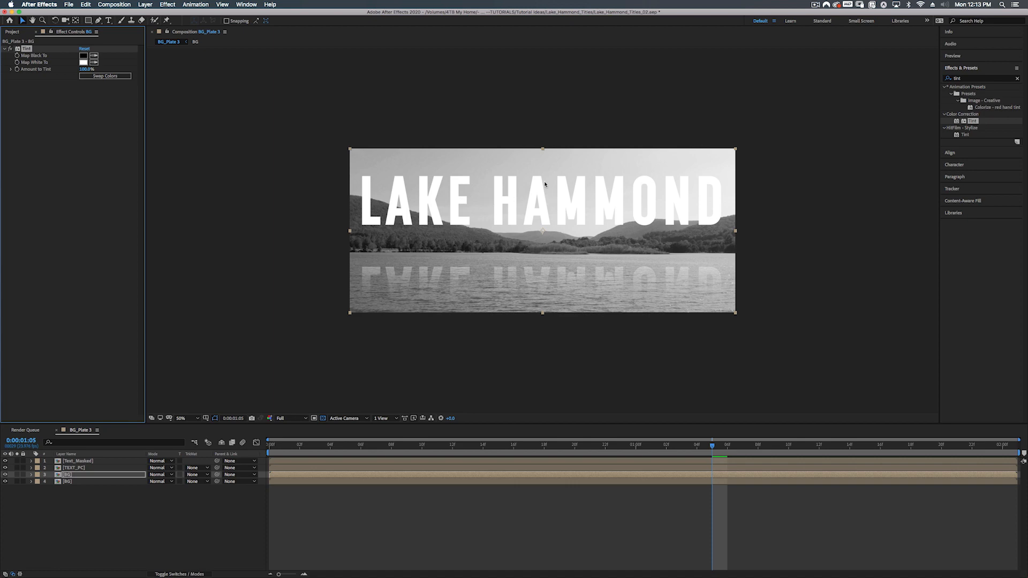
# Pre-compose the tinted BG copy as BG_Disp_Map, moving all attributes into the new composition
pyautogui.click(542, 212)
pyautogui.hotkey('ctrl', 'space')
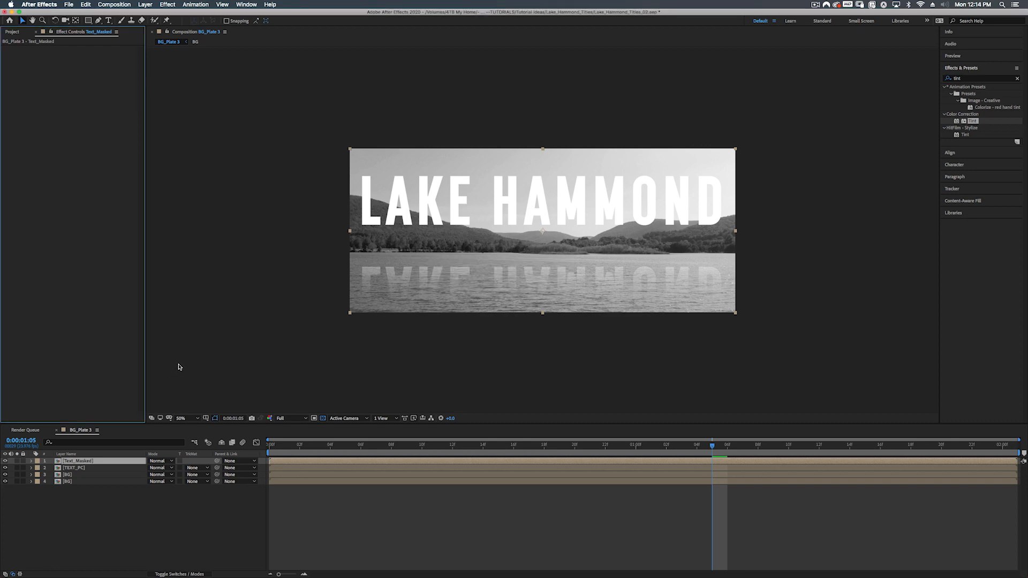
pyautogui.click(78, 476)
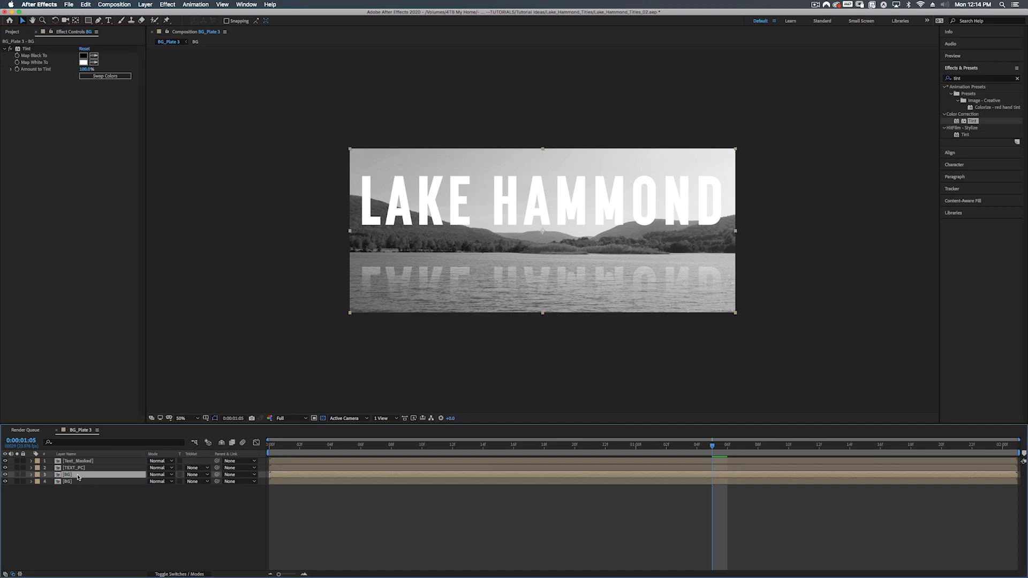
pyautogui.press('super+shift+c')
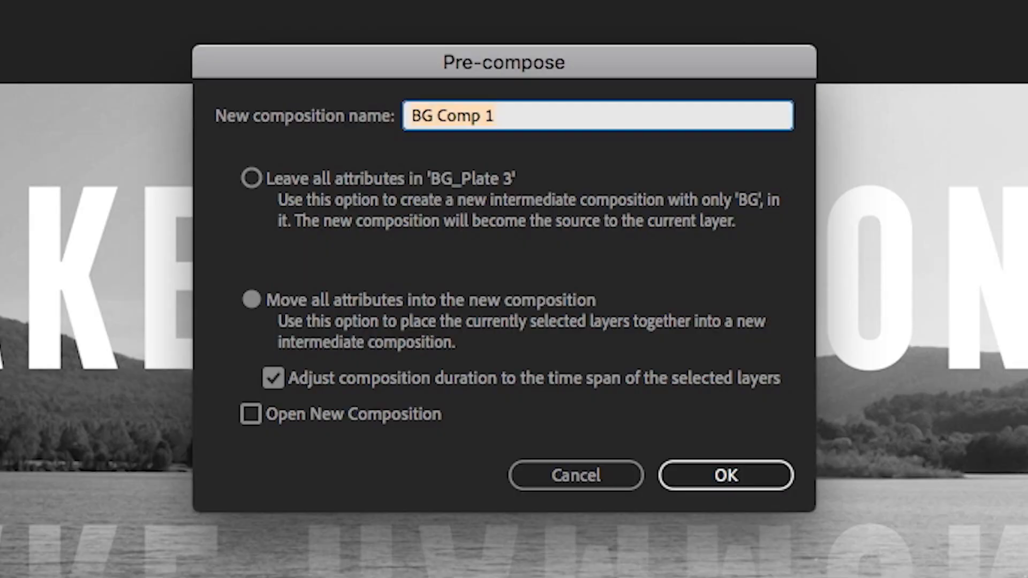
pyautogui.write('BG_D')
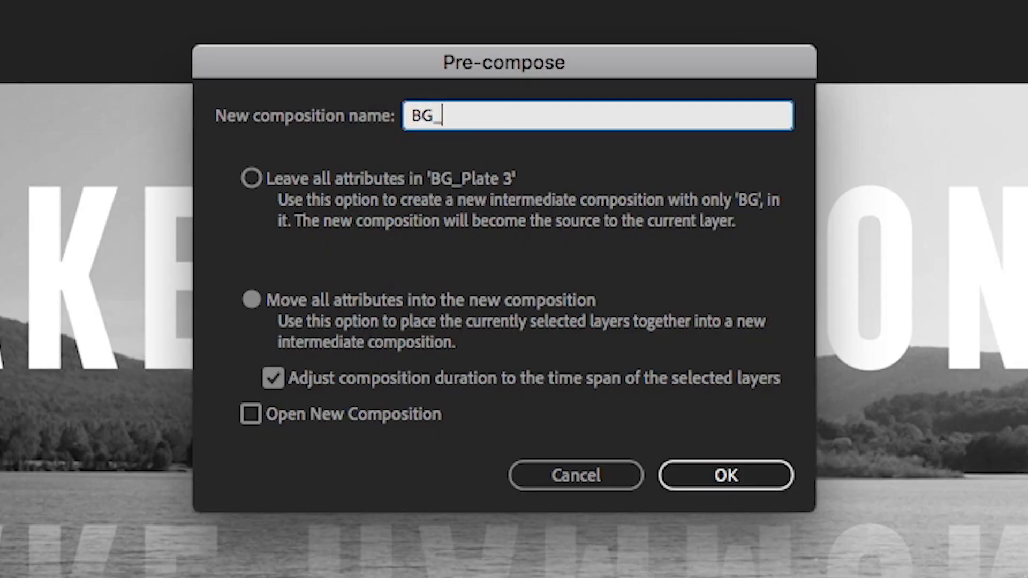
pyautogui.write('isp_Map')
pyautogui.press('Return')
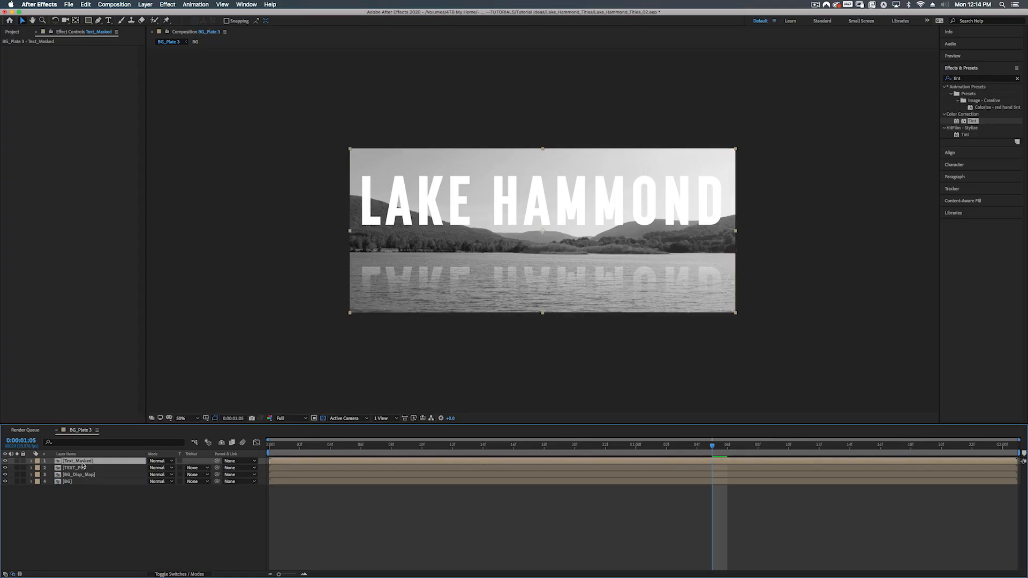
# Apply the Displacement Map effect to the Text_Masked layer and use BG_Disp_Map as its displacement map layer
pyautogui.hotkey('ctrl', 'space')
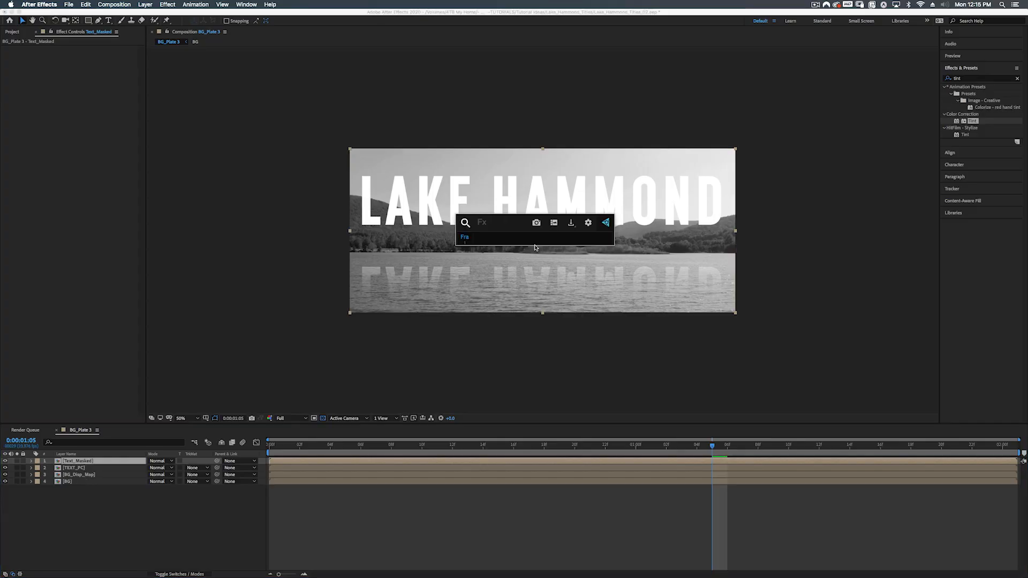
pyautogui.write('displacement ma')
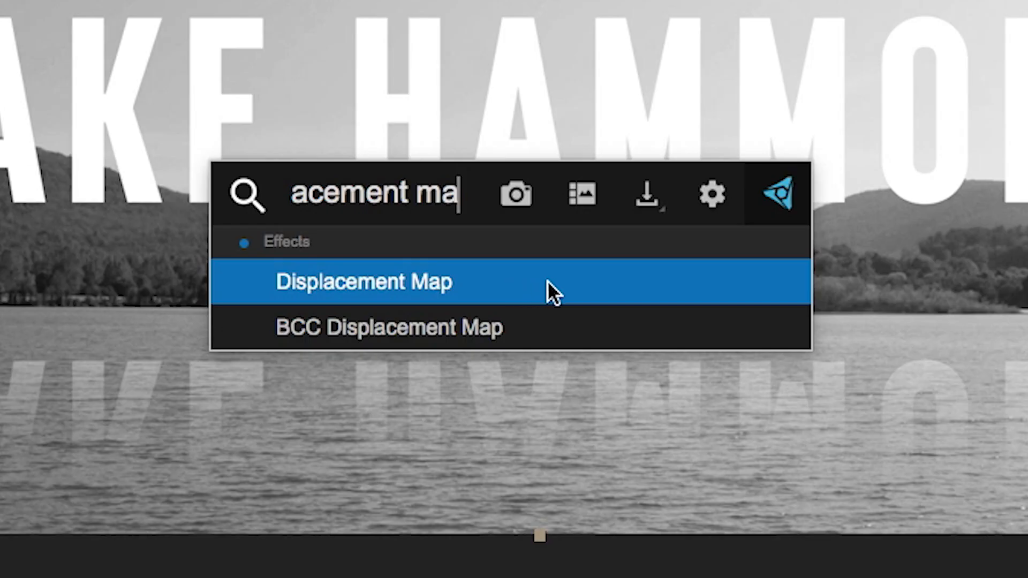
pyautogui.click(547, 281)
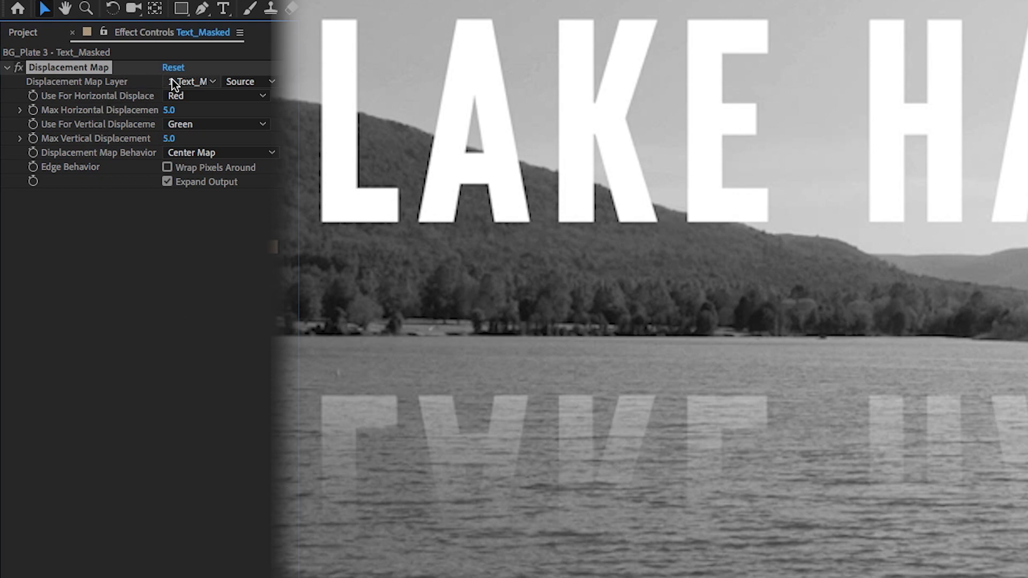
pyautogui.click(187, 80)
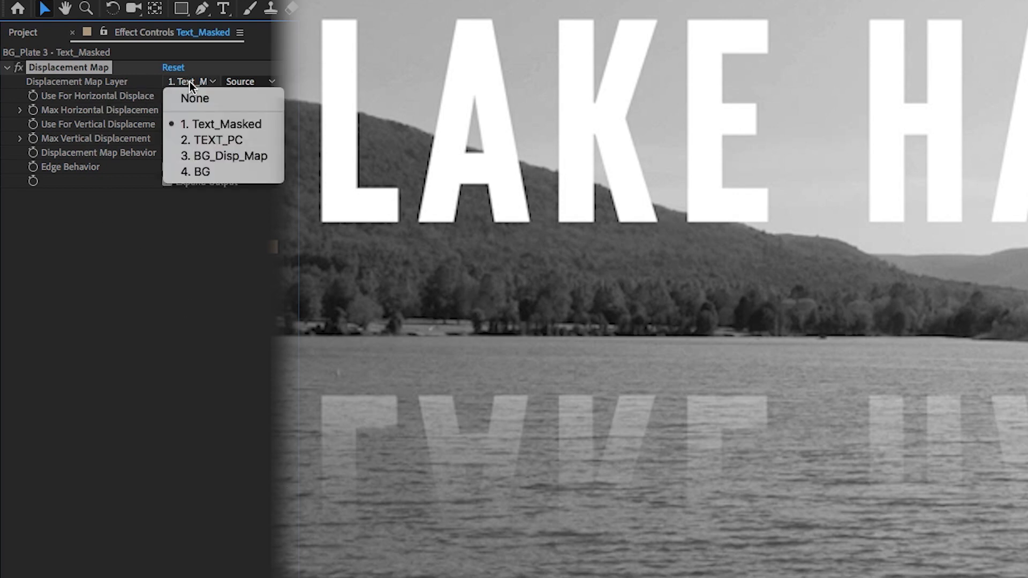
pyautogui.click(212, 156)
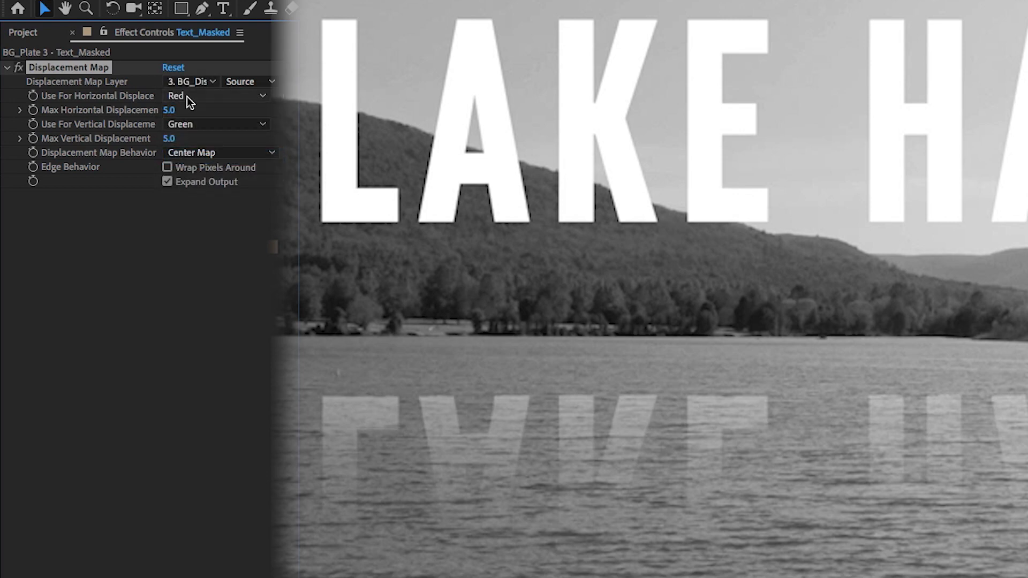
# Set both the horizontal and vertical displacement channels of the Displacement Map effect to Luminance
pyautogui.click(192, 96)
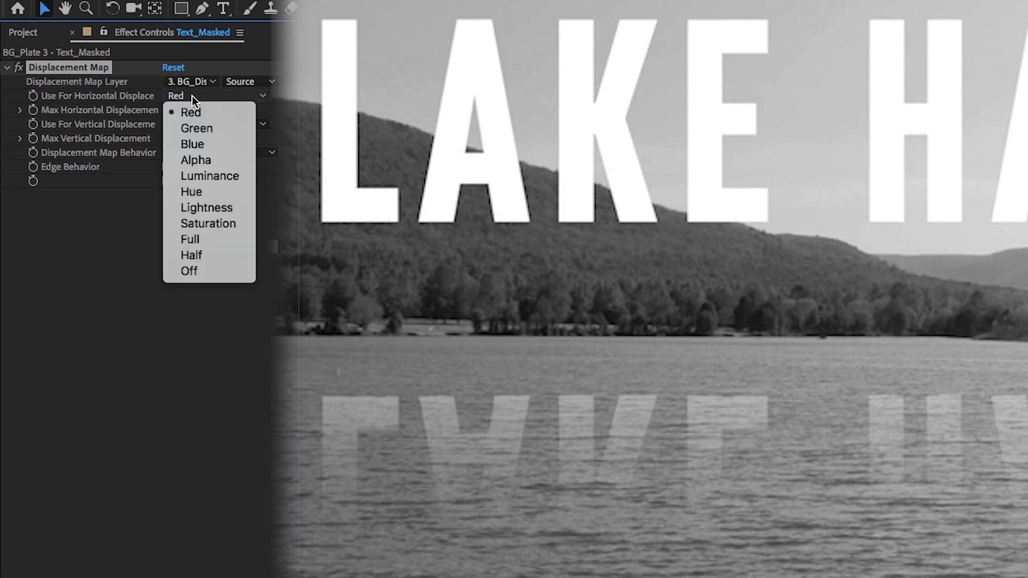
pyautogui.click(207, 176)
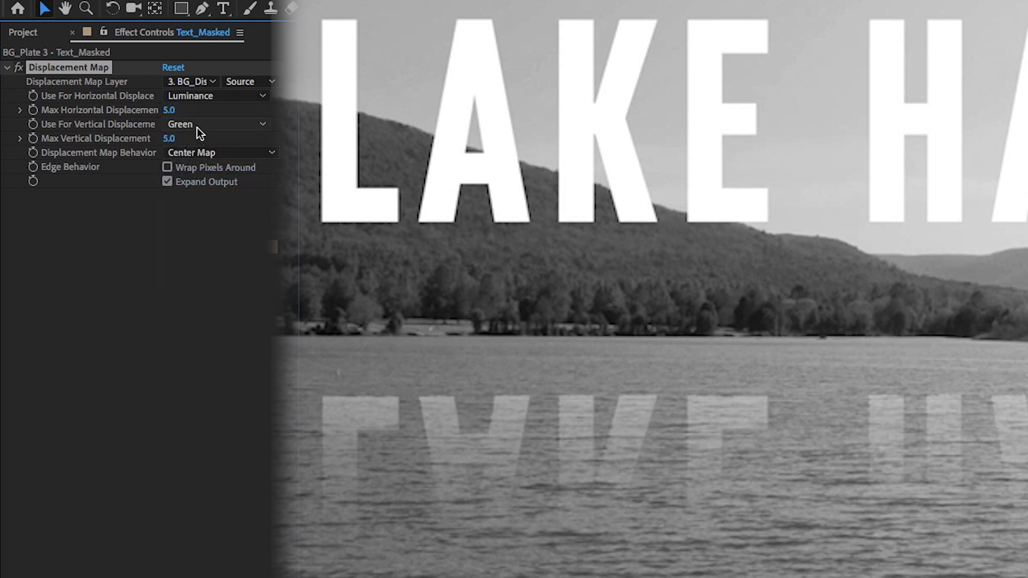
pyautogui.click(197, 128)
pyautogui.click(207, 202)
# Set the maximum horizontal displacement to 39 and the maximum vertical displacement to 10
pyautogui.moveTo(171, 114); pyautogui.dragTo(190, 102)
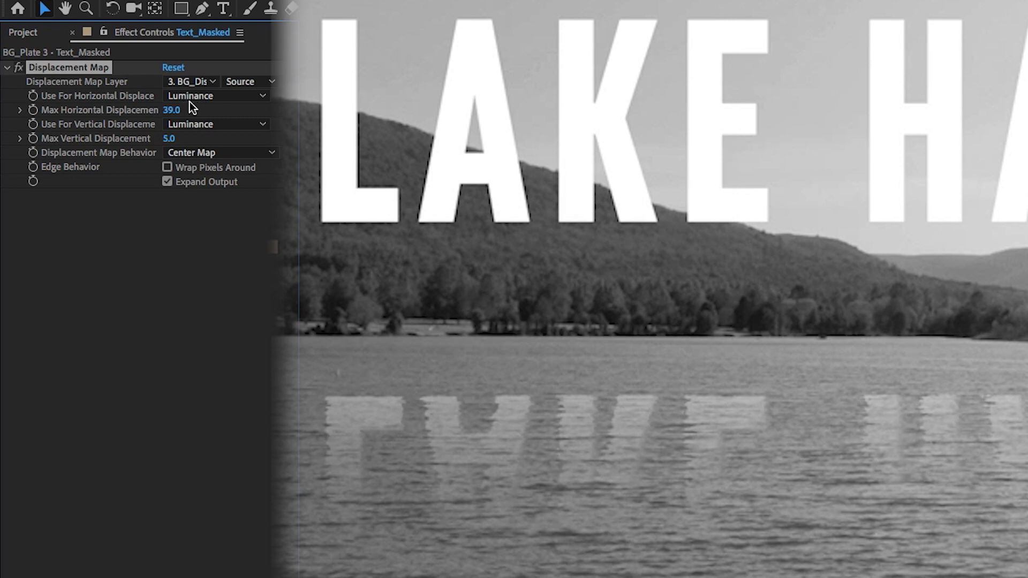
pyautogui.click(171, 140)
pyautogui.write('10')
pyautogui.press('Return')
# Try the Stretch Map to Fit and Tile Map behaviors, return to Center Map, and turn off Expand Output
pyautogui.click(192, 152)
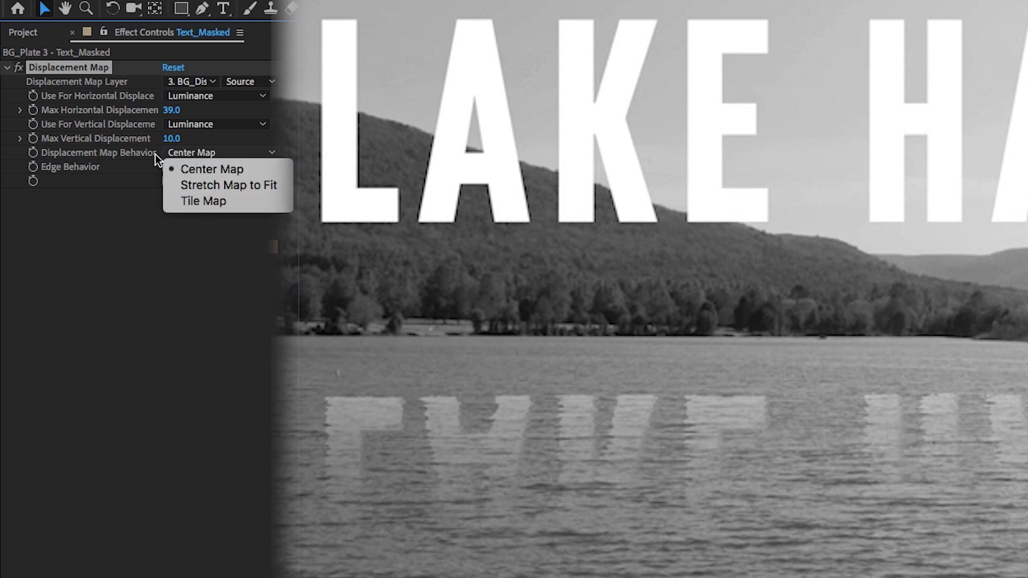
pyautogui.click(192, 185)
pyautogui.click(191, 153)
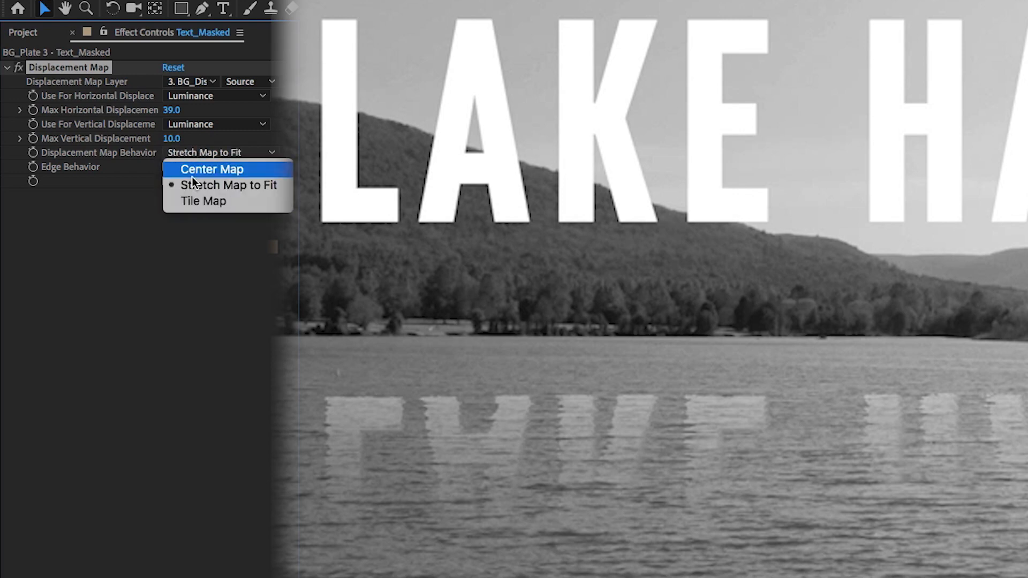
pyautogui.click(194, 201)
pyautogui.click(193, 154)
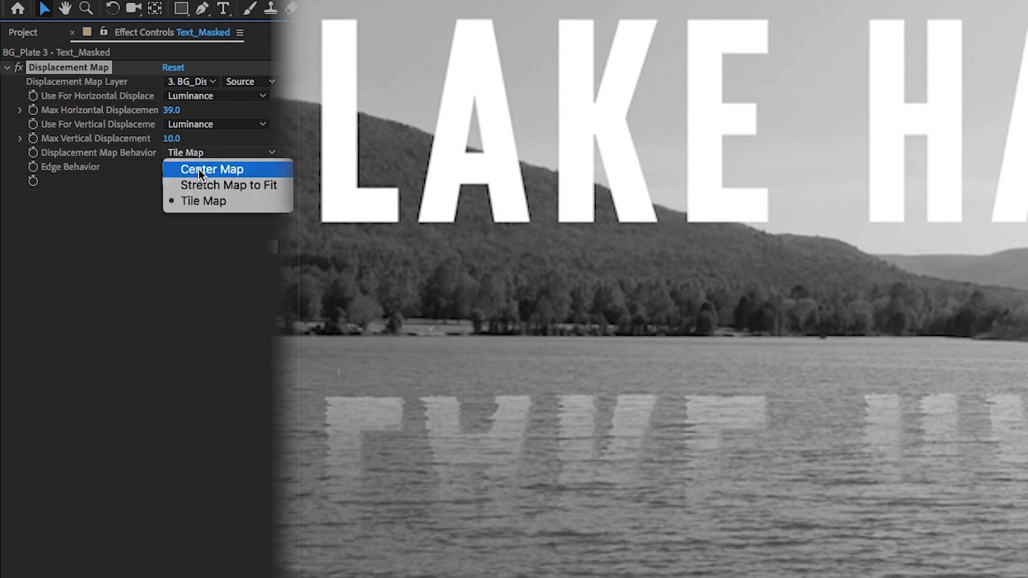
pyautogui.click(198, 170)
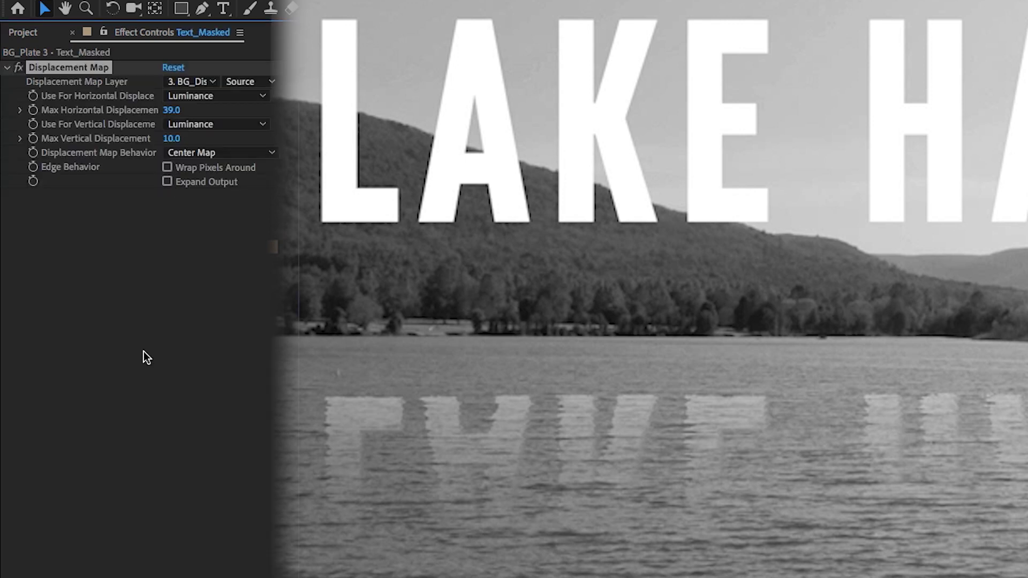
# Keep BG_Disp_Map as the effect's displacement map layer and hide that layer in the BG_Plate 3 composition
pyautogui.click(200, 82)
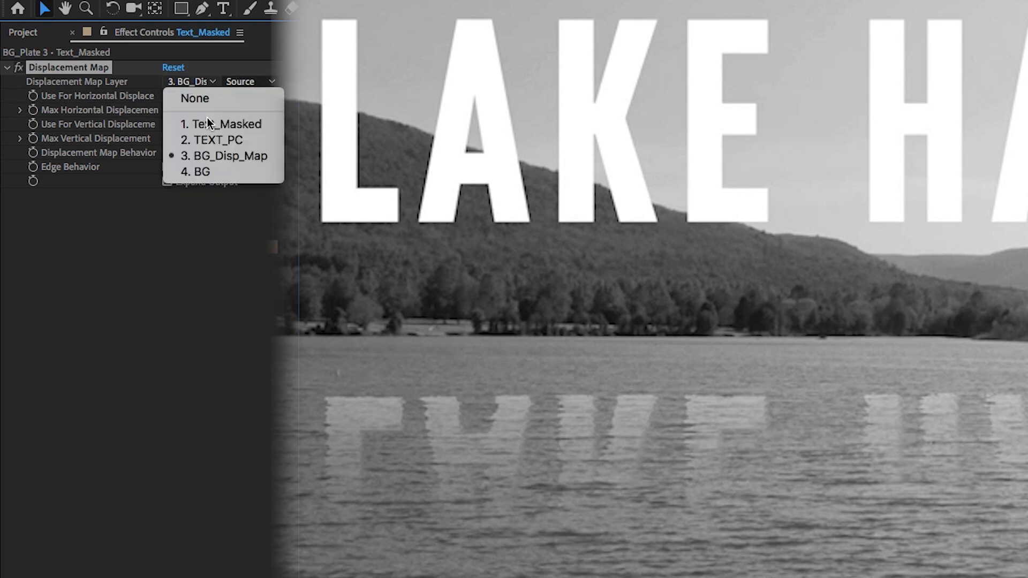
pyautogui.click(214, 156)
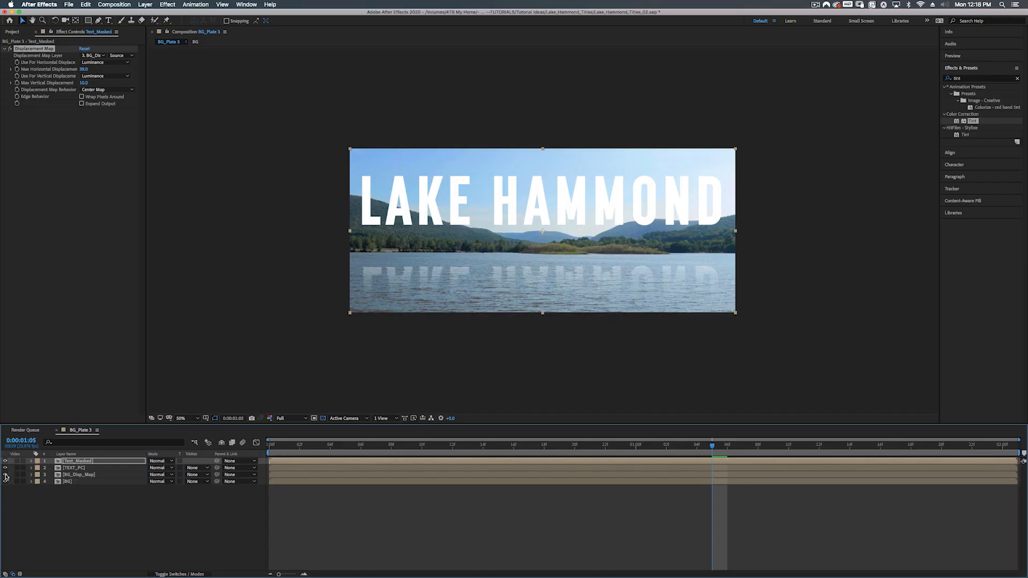
pyautogui.click(5, 476)
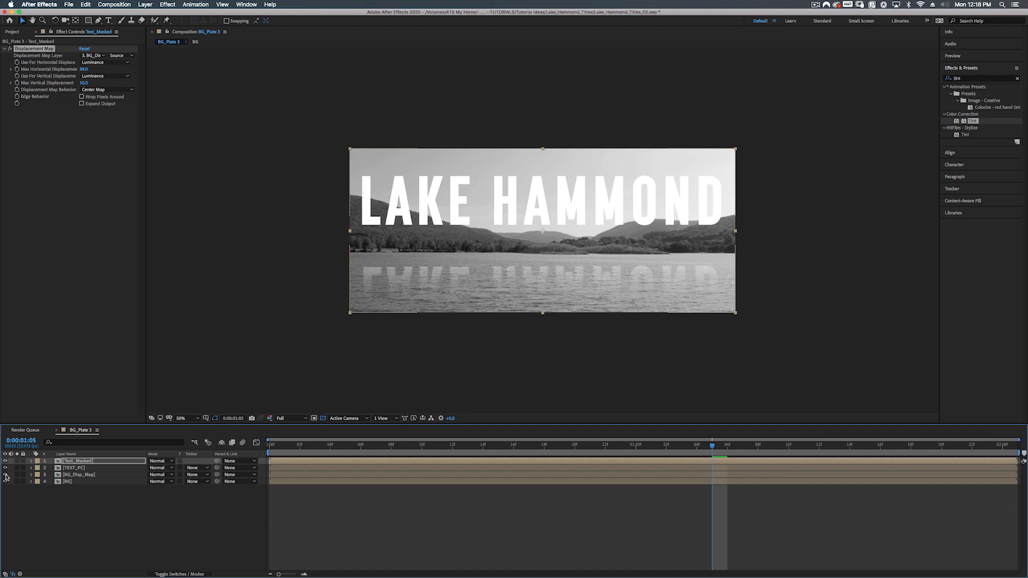
pyautogui.click(6, 475)
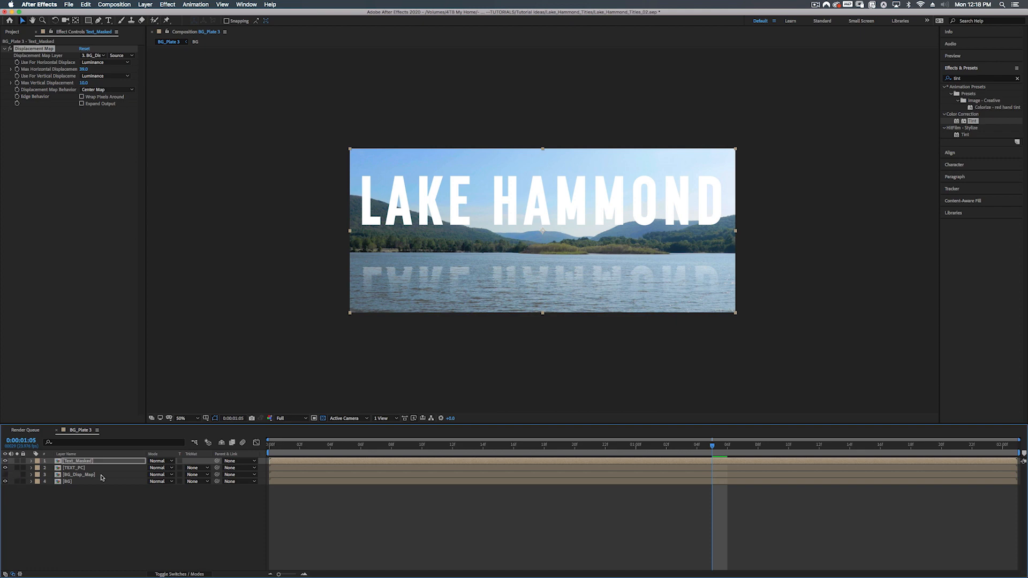
# Compare the lake background alone with the full title, and examine how the displaced reflection sits on the water
pyautogui.moveTo(5, 462); pyautogui.dragTo(6, 468)
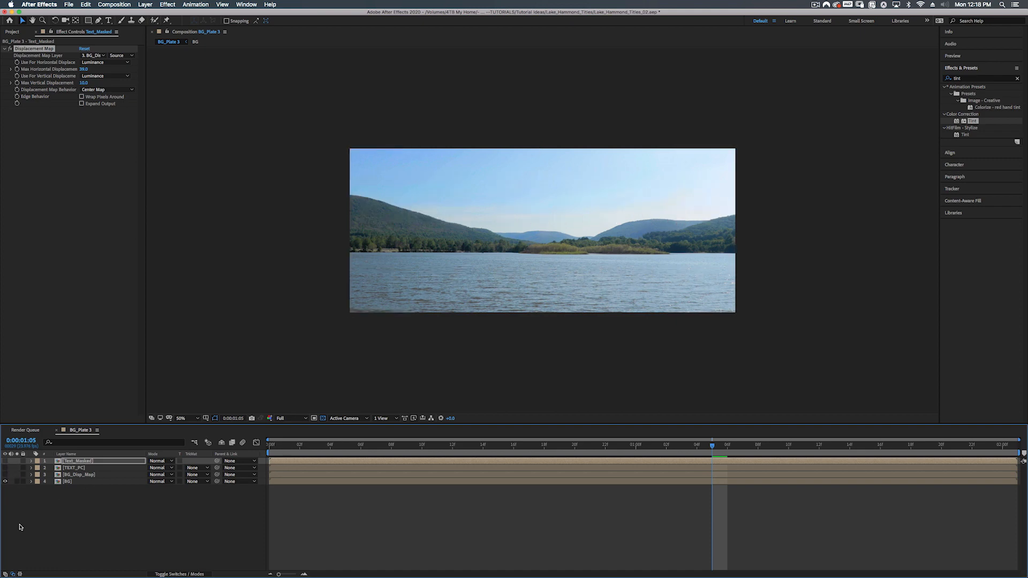
pyautogui.click(6, 461)
pyautogui.click(5, 467)
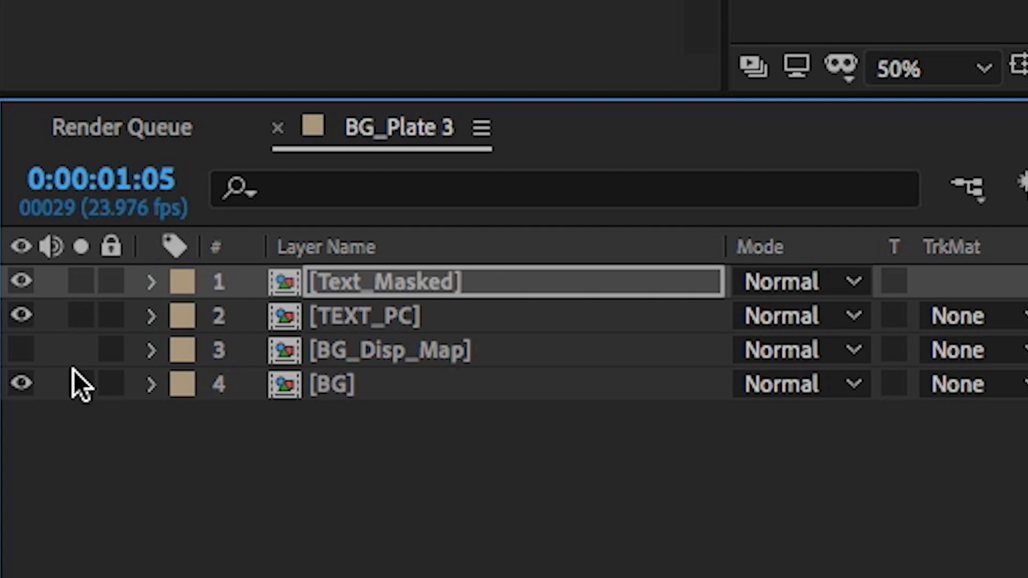
pyautogui.click(81, 385)
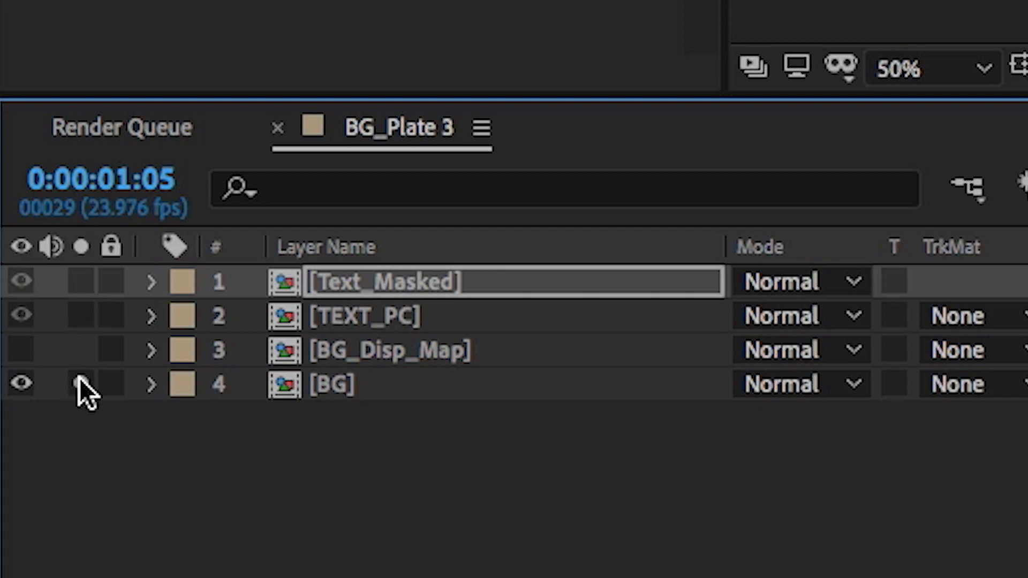
pyautogui.click(82, 385)
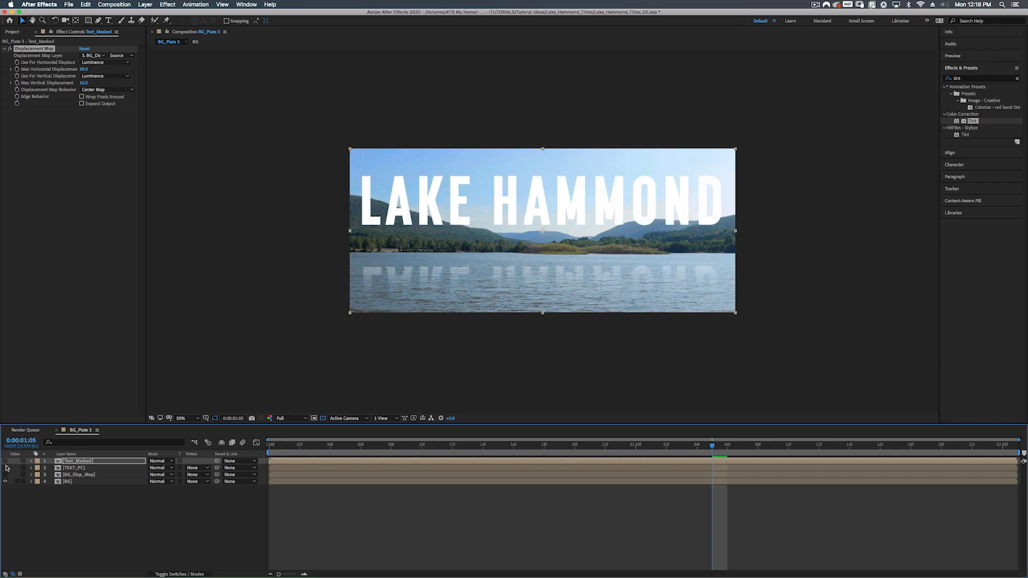
pyautogui.click(5, 462)
pyautogui.moveTo(5, 469); pyautogui.dragTo(6, 461)
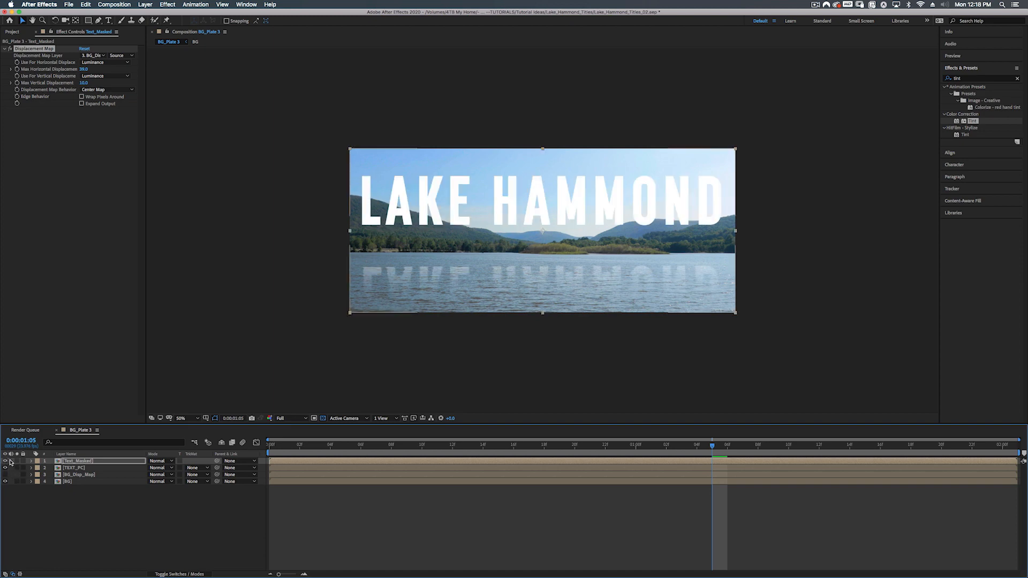
pyautogui.click(17, 482)
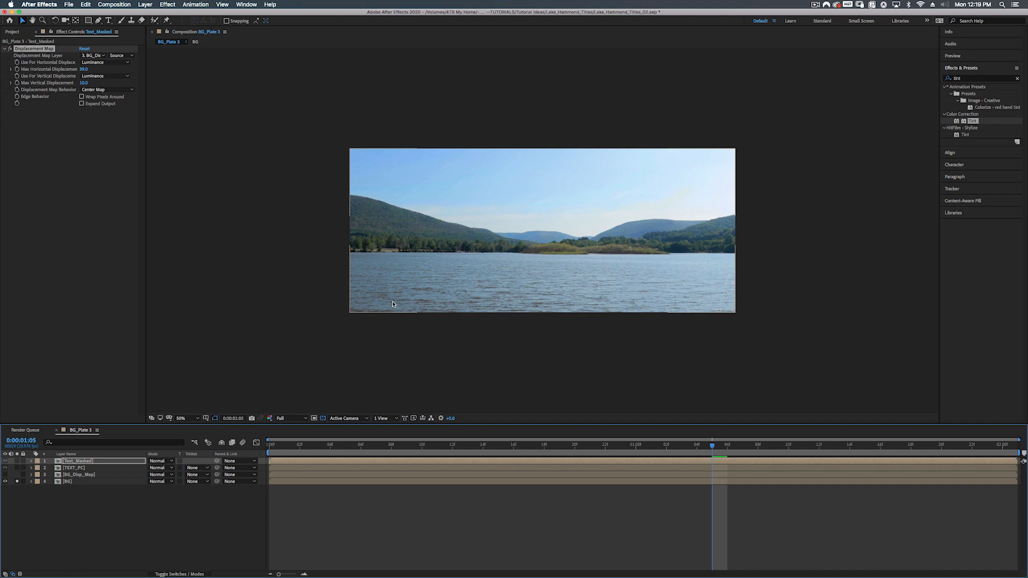
pyautogui.click(17, 481)
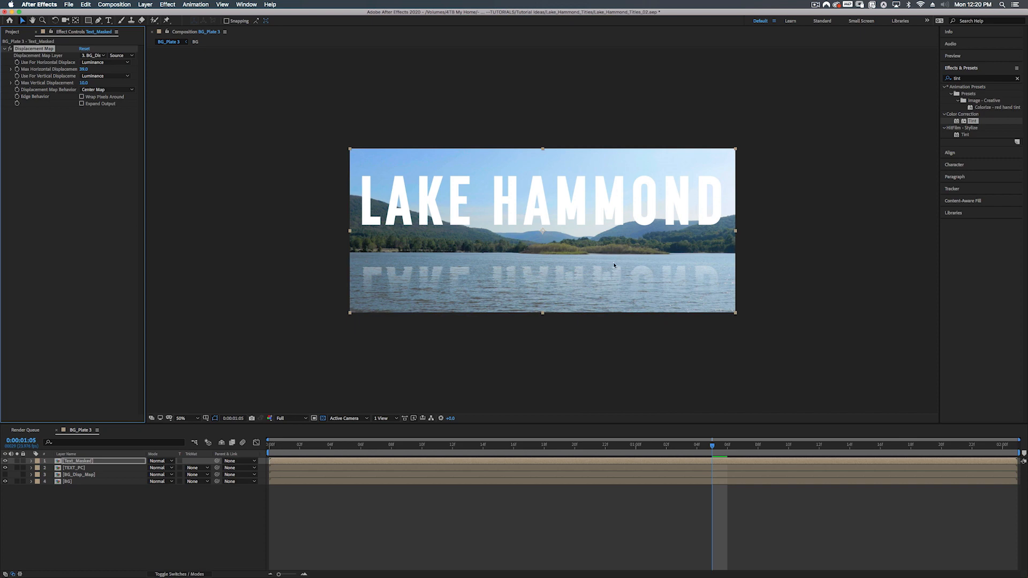
pyautogui.click(193, 418)
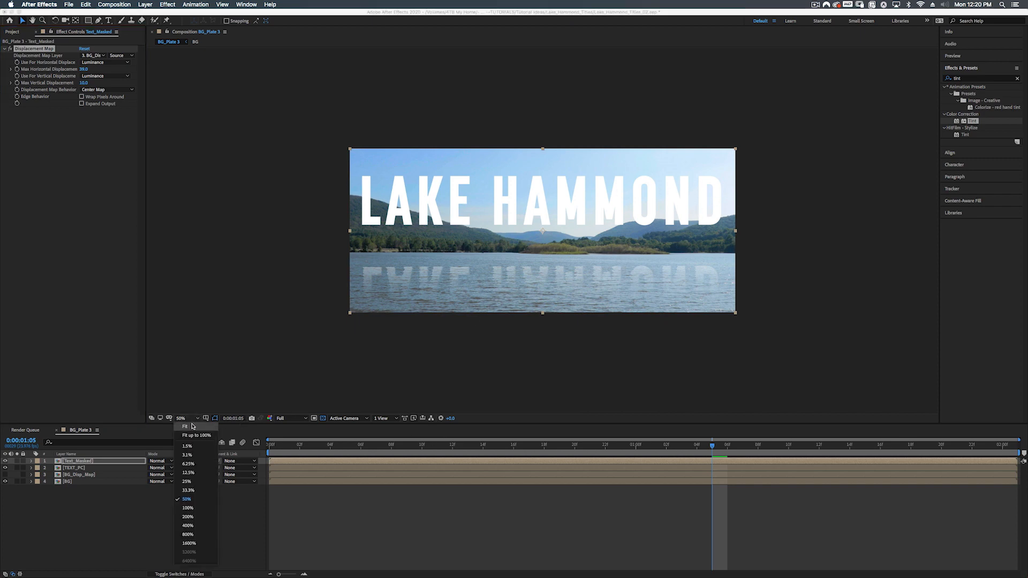
pyautogui.click(196, 437)
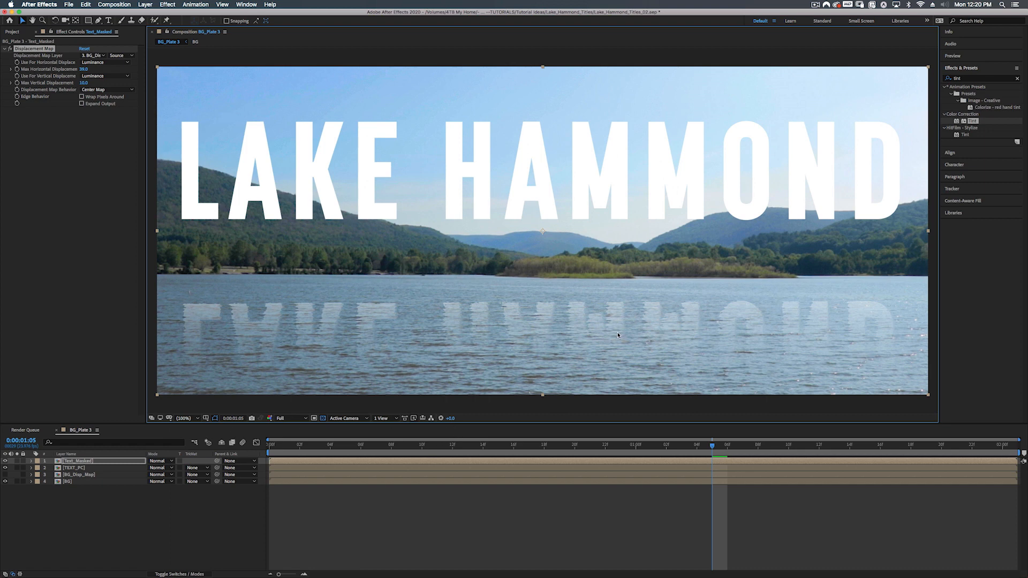
# Open the BG_Disp_Map composition and add an adjustment layer above its tinted BG layer
pyautogui.doubleClick(78, 476)
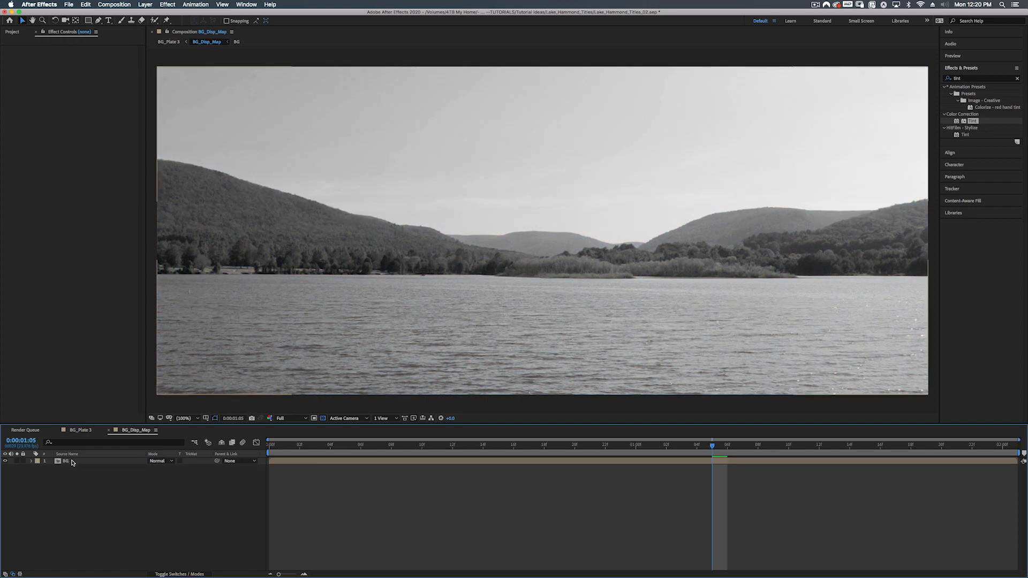
pyautogui.click(73, 463)
pyautogui.press(',')
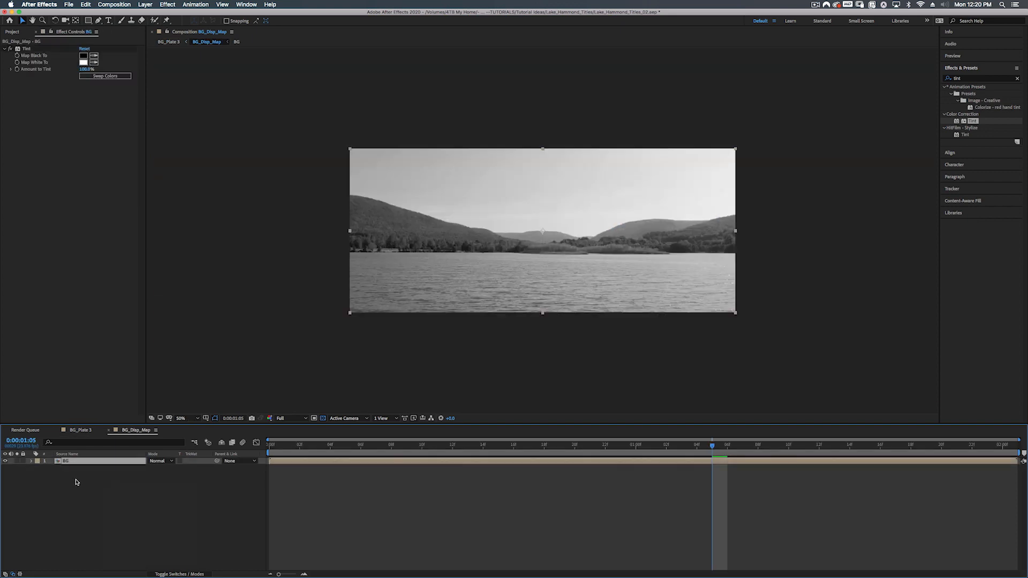
pyautogui.rightClick(85, 493)
pyautogui.moveTo(161, 488)
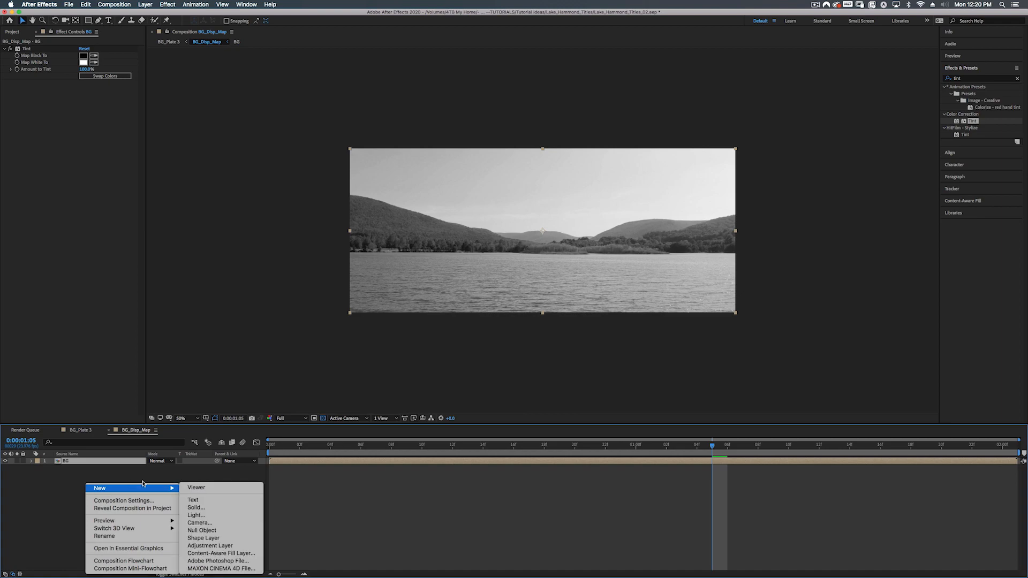
pyautogui.click(210, 546)
# Apply Curves to the adjustment layer, pull the RGB curve down to darken the lake, and compare the image without it
pyautogui.hotkey('ctrl', 'space')
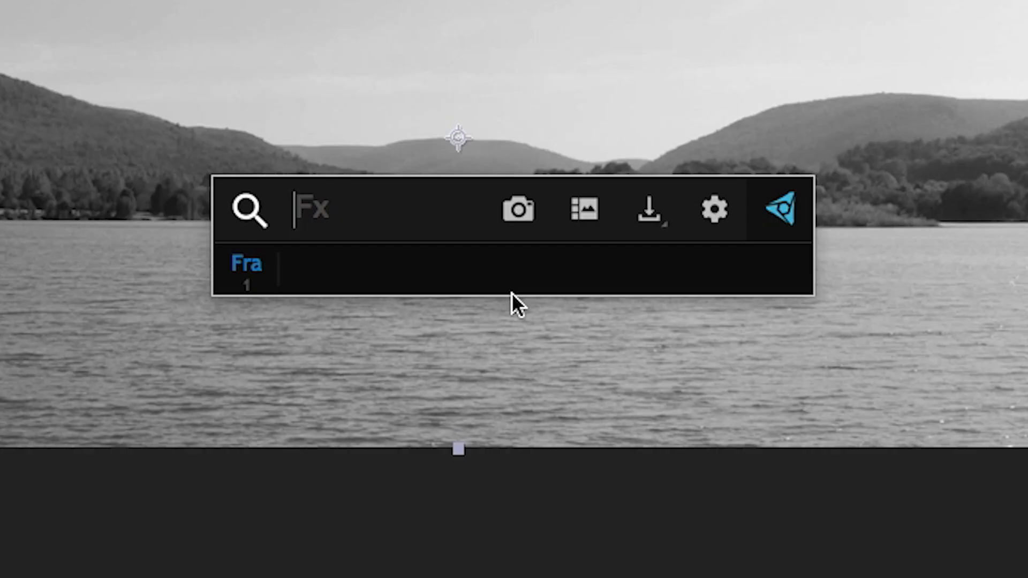
pyautogui.write('curves')
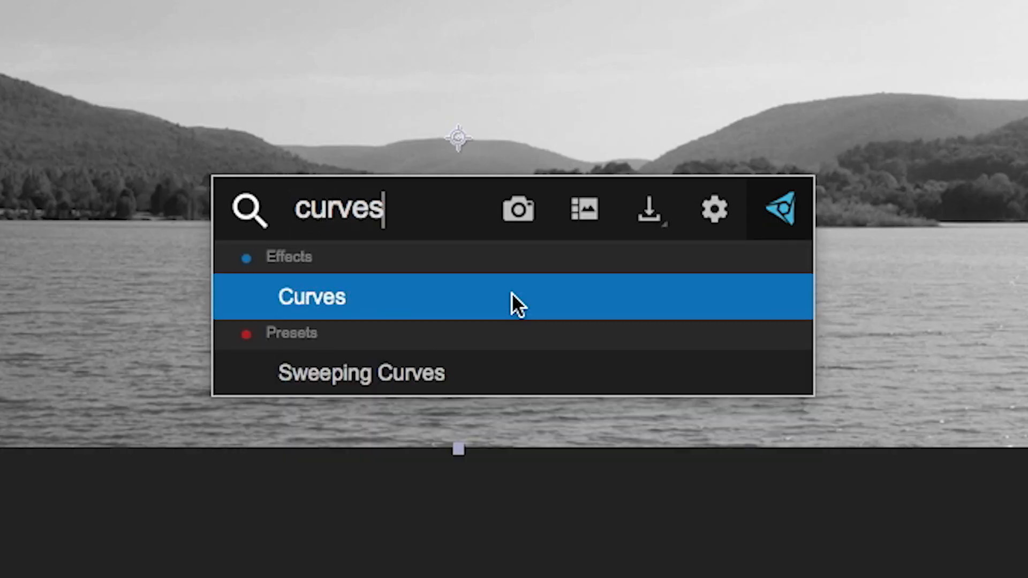
pyautogui.press('Return')
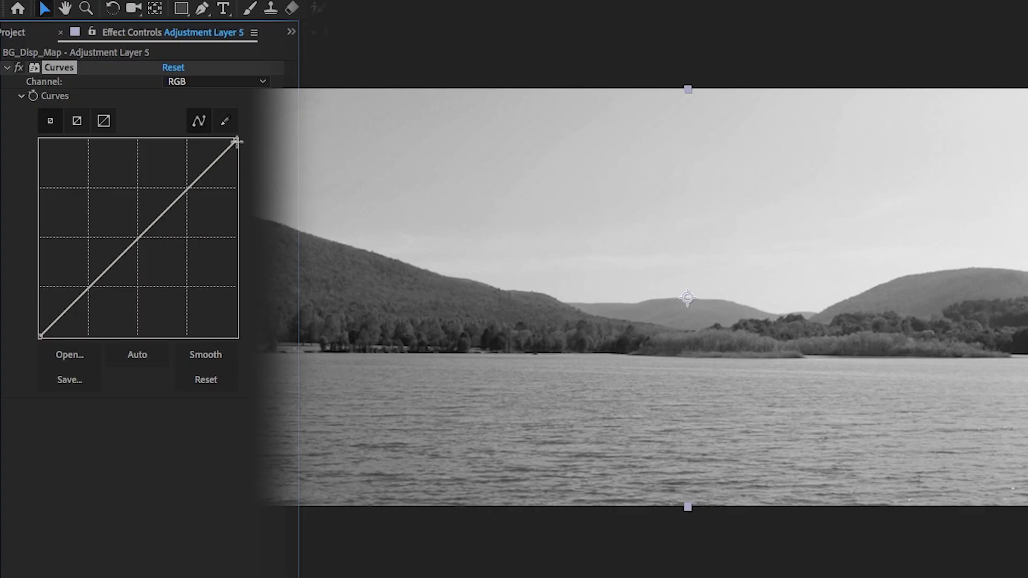
pyautogui.moveTo(237, 142); pyautogui.dragTo(237, 142)
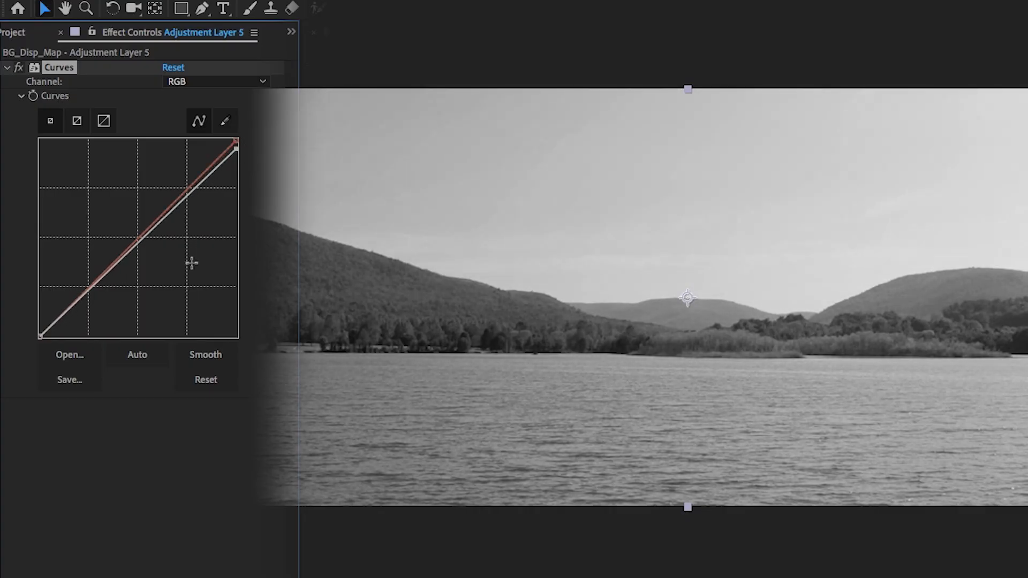
pyautogui.moveTo(137, 240); pyautogui.dragTo(113, 294)
pyautogui.moveTo(195, 203); pyautogui.dragTo(190, 211)
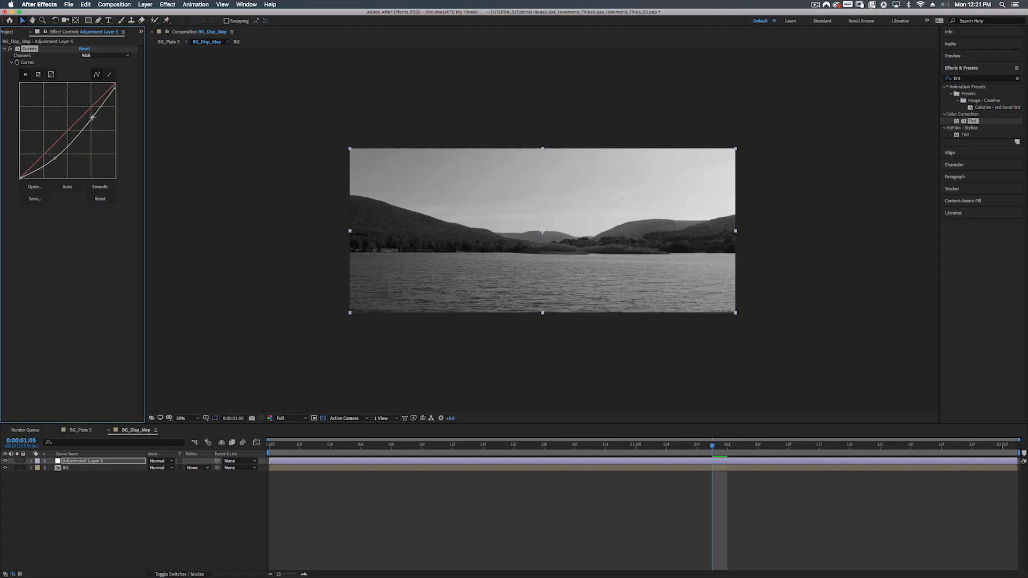
pyautogui.click(5, 461)
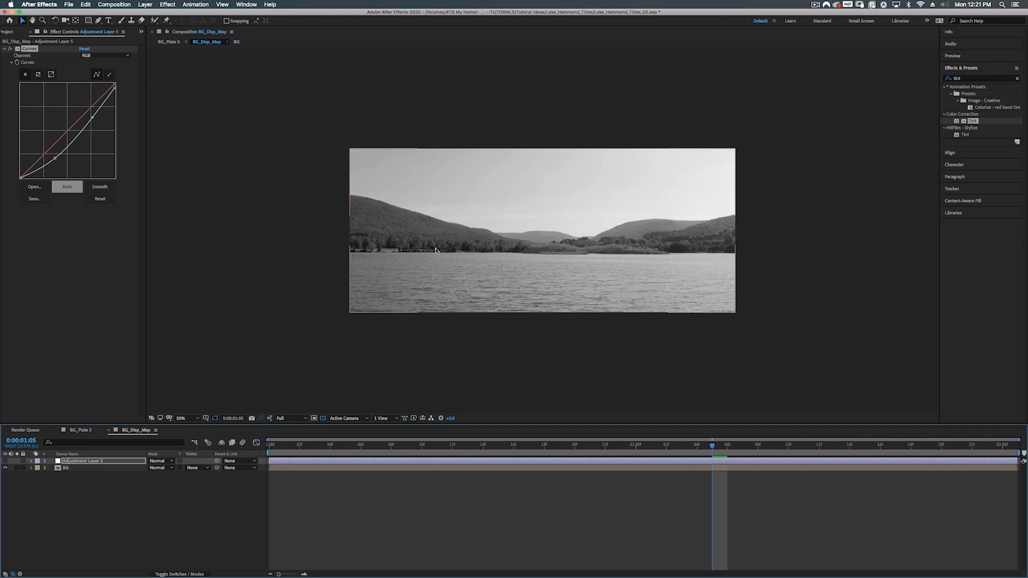
pyautogui.click(5, 461)
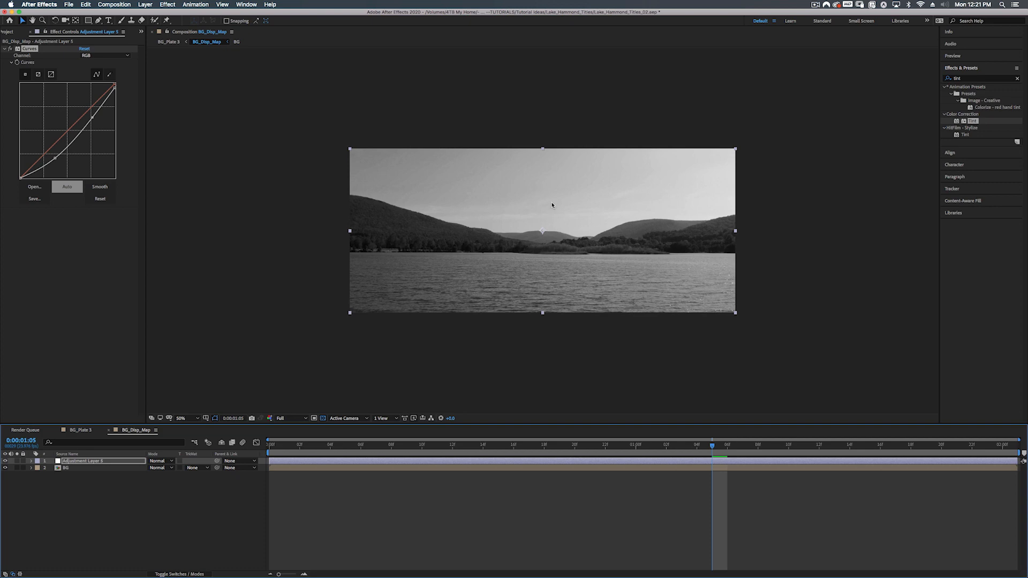
# Add a full-frame rectangular mask to the adjustment layer, rotate it diagonally, and move it over the lower-right part of the image
pyautogui.click(75, 462)
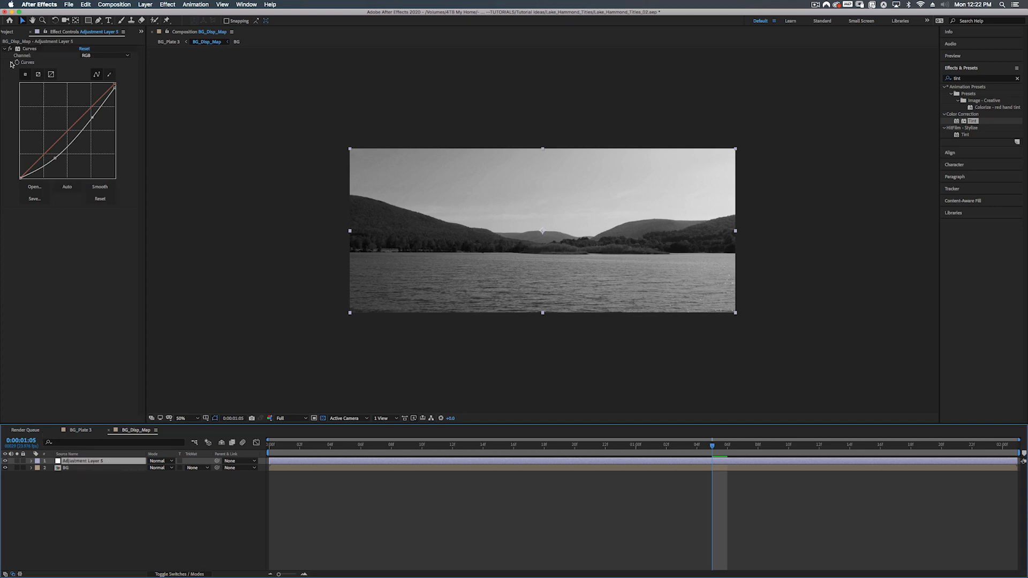
pyautogui.doubleClick(88, 21)
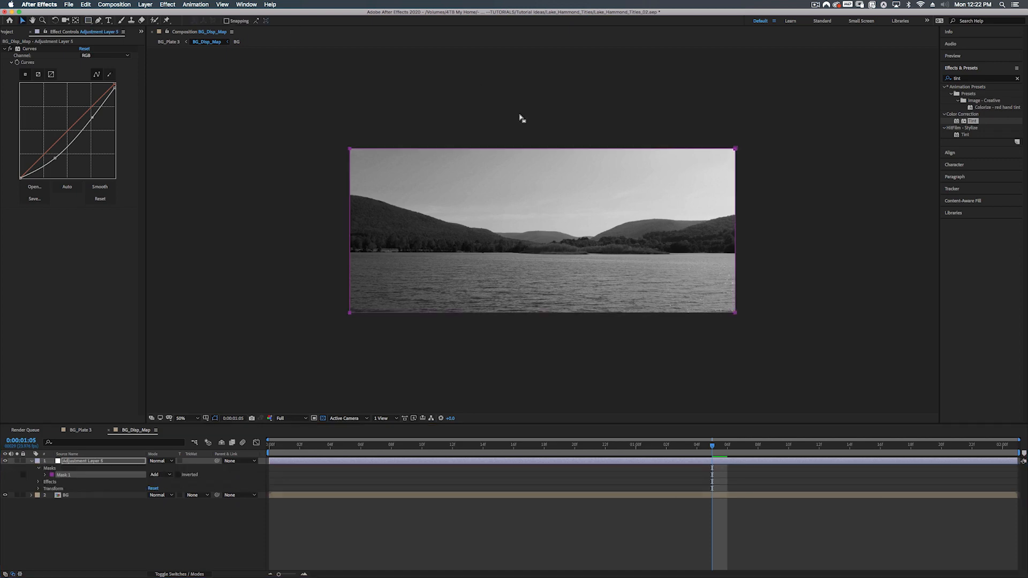
pyautogui.click(349, 148)
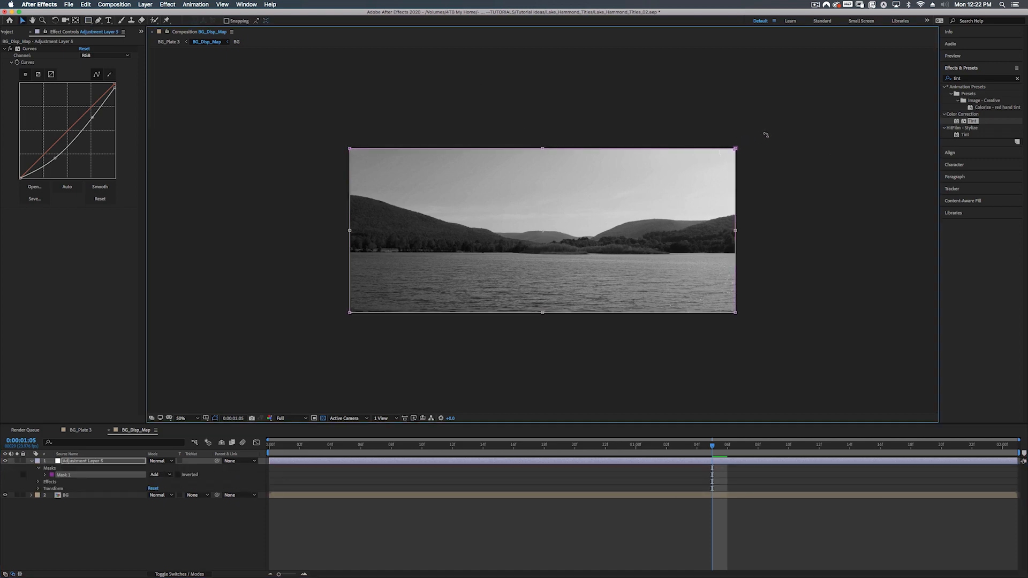
pyautogui.moveTo(768, 142); pyautogui.dragTo(619, 96)
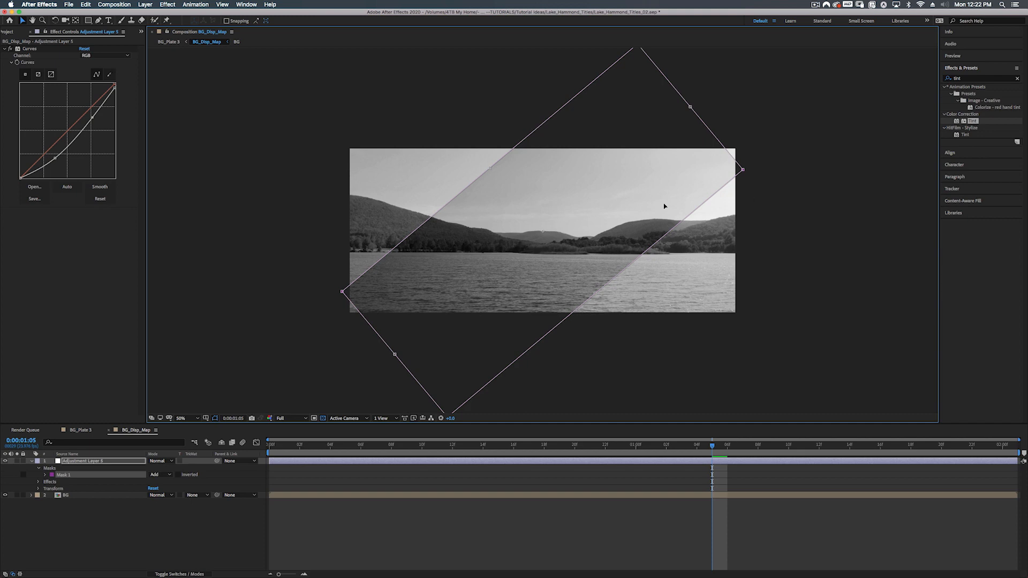
pyautogui.moveTo(578, 213); pyautogui.dragTo(633, 255)
pyautogui.moveTo(711, 89); pyautogui.dragTo(719, 62)
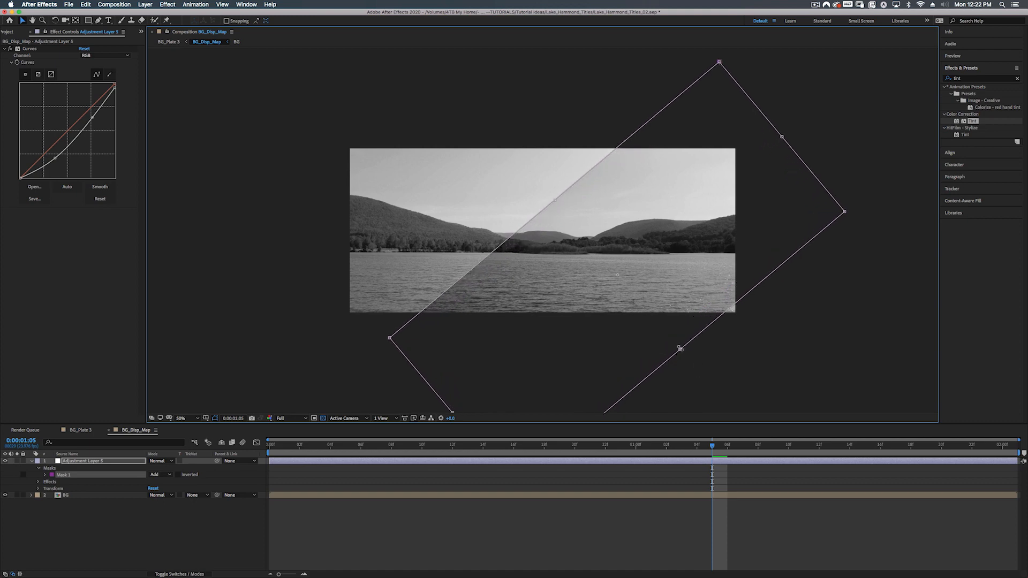
# Enlarge the diagonal mask so its outer edges extend well beyond the frame and only one edge crosses the image
pyautogui.moveTo(680, 349); pyautogui.dragTo(848, 299)
pyautogui.moveTo(827, 190); pyautogui.dragTo(925, 108)
pyautogui.press(',')
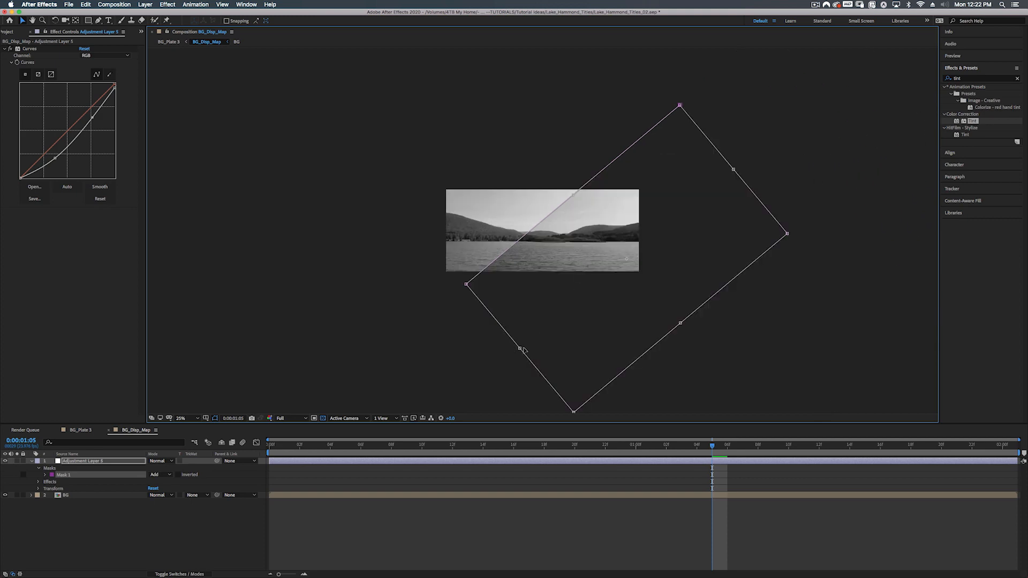
pyautogui.moveTo(519, 349); pyautogui.dragTo(472, 387)
pyautogui.moveTo(658, 342); pyautogui.dragTo(686, 381)
pyautogui.click(600, 241)
# Set the mask's feather to about 429 pixels to soften its diagonal edge
pyautogui.press('f')
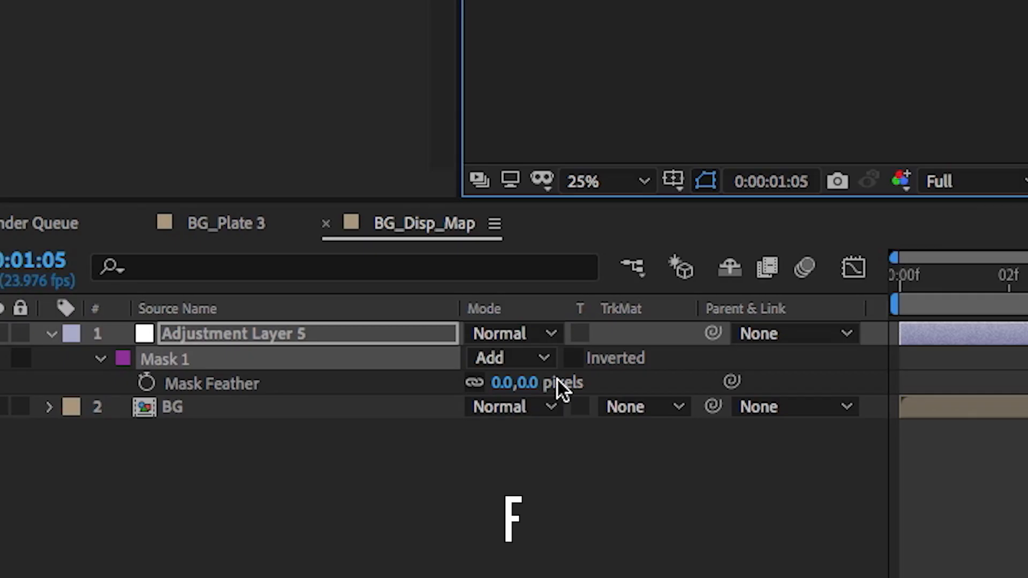
pyautogui.moveTo(161, 474); pyautogui.dragTo(221, 474)
pyautogui.moveTo(727, 381); pyautogui.dragTo(1027, 375)
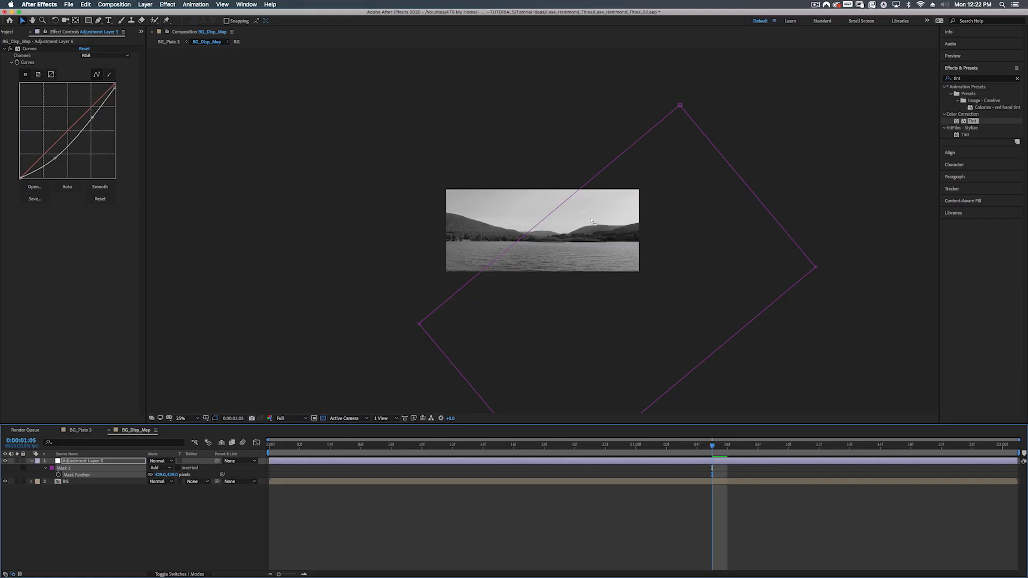
pyautogui.press('.')
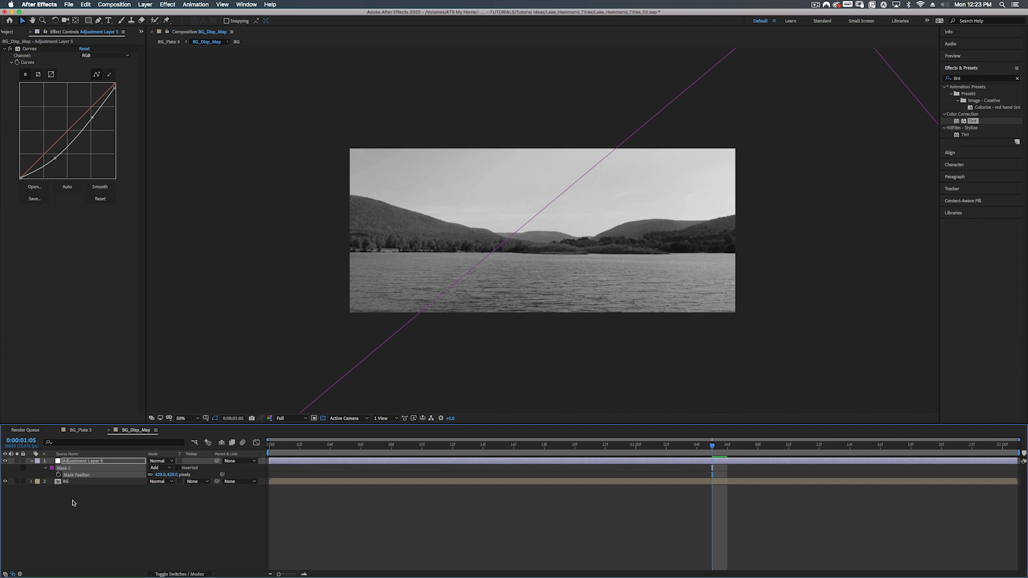
# Duplicate the feathered mask, then rotate and move the copy so its edge crosses the first mask diagonally near the image's center
pyautogui.press(',')
pyautogui.press(',')
pyautogui.press(',')
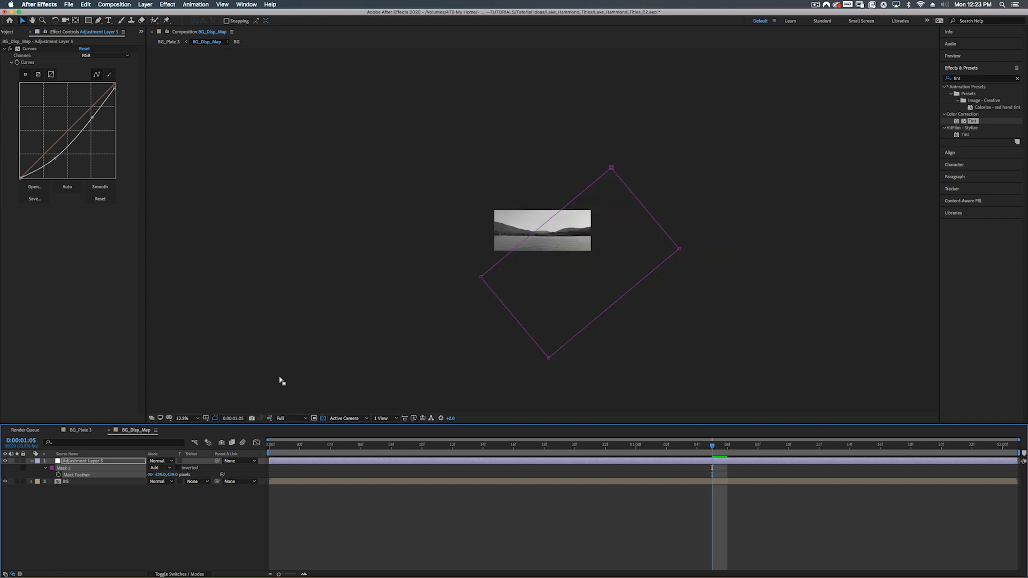
pyautogui.press('super+d')
pyautogui.doubleClick(612, 169)
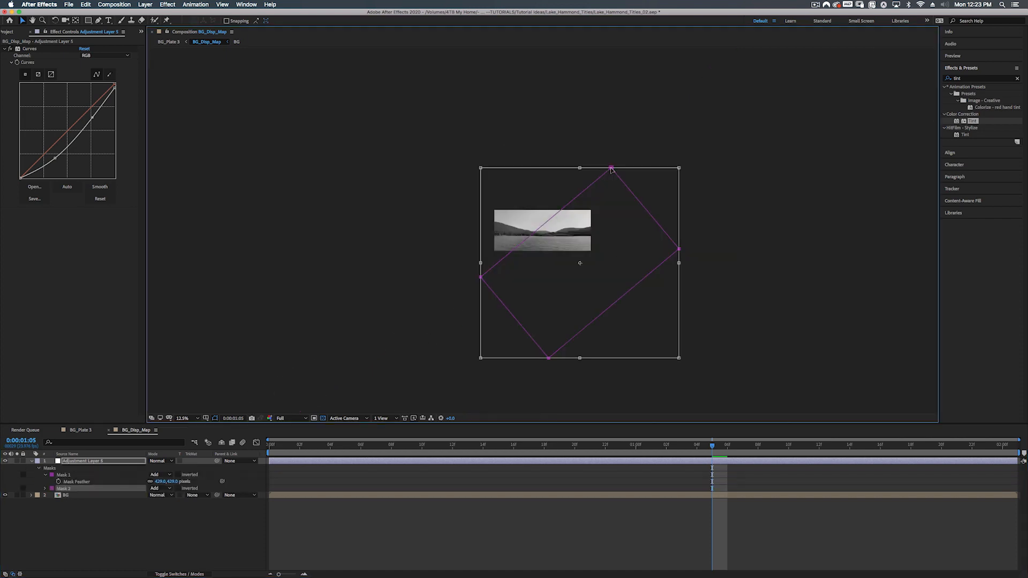
pyautogui.moveTo(691, 144); pyautogui.dragTo(663, 345)
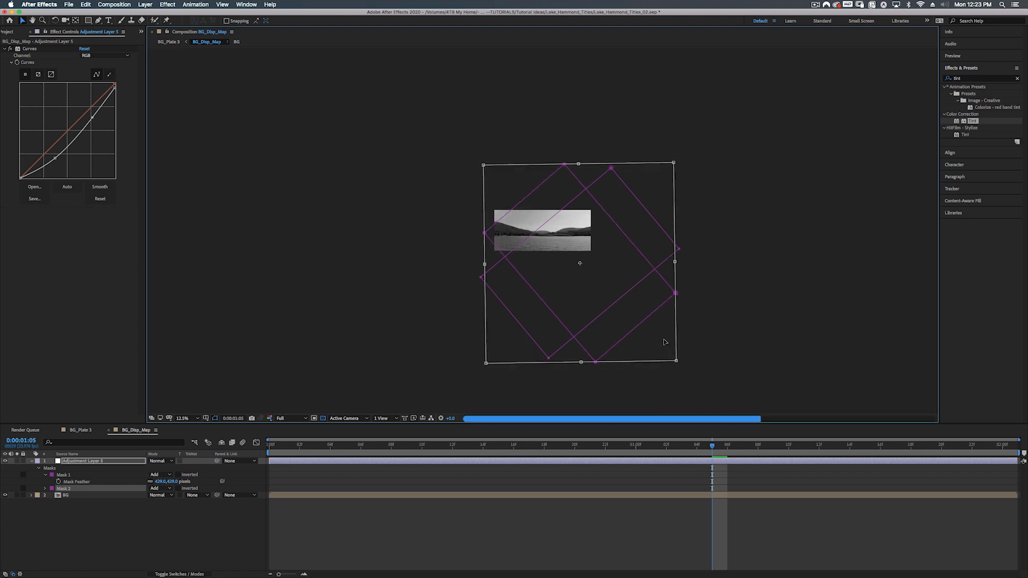
pyautogui.moveTo(584, 274); pyautogui.dragTo(564, 272)
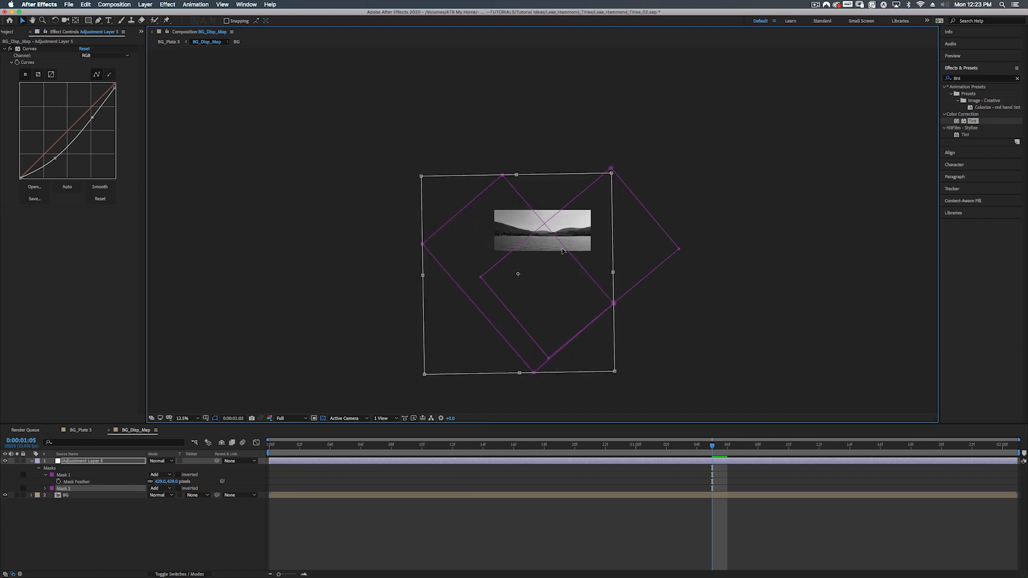
pyautogui.moveTo(401, 159); pyautogui.dragTo(374, 175)
pyautogui.moveTo(565, 288); pyautogui.dragTo(556, 296)
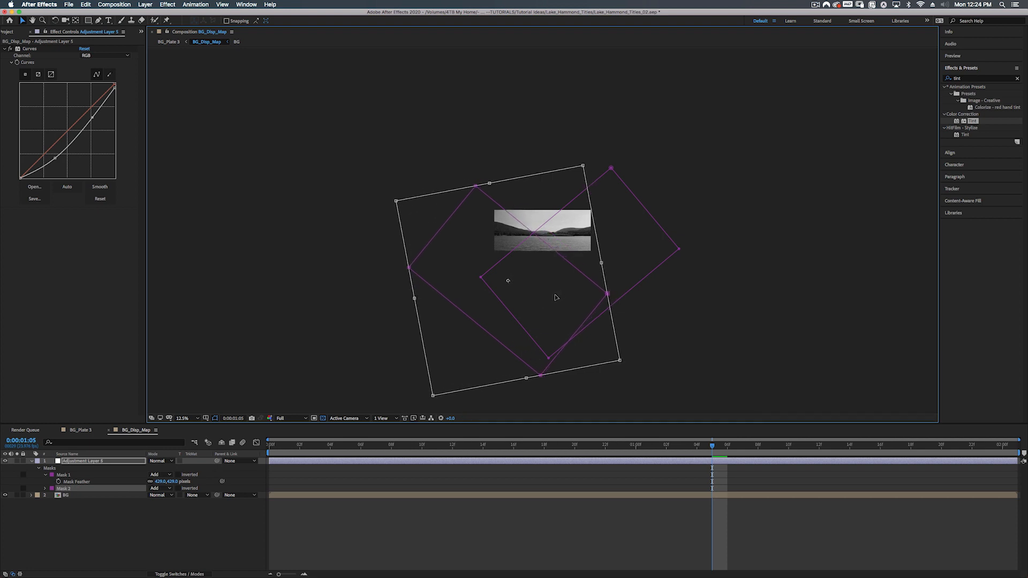
# Set the duplicated mask's mode to Subtract
pyautogui.click(158, 491)
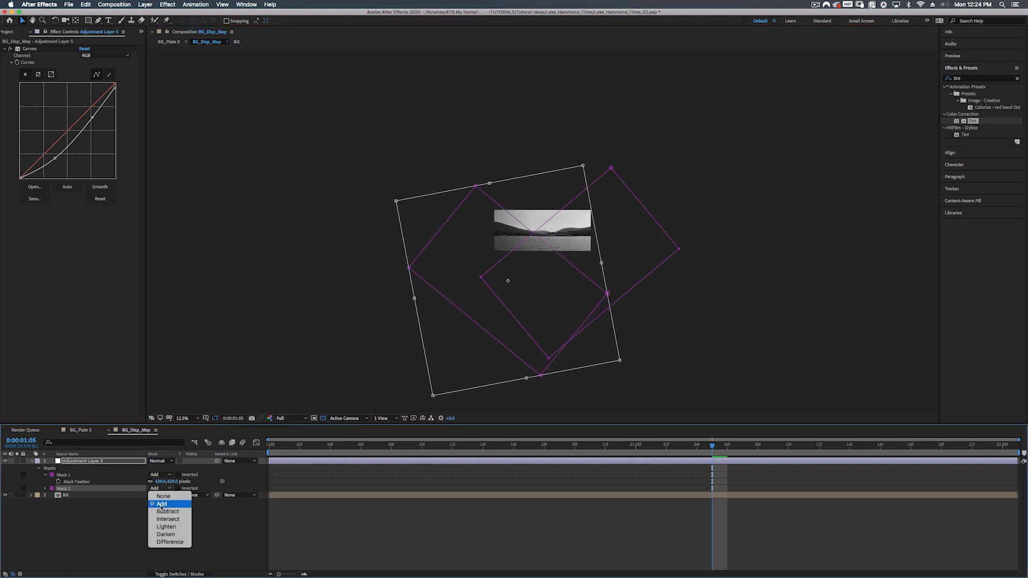
pyautogui.click(160, 512)
pyautogui.scroll(3, 586, 275)
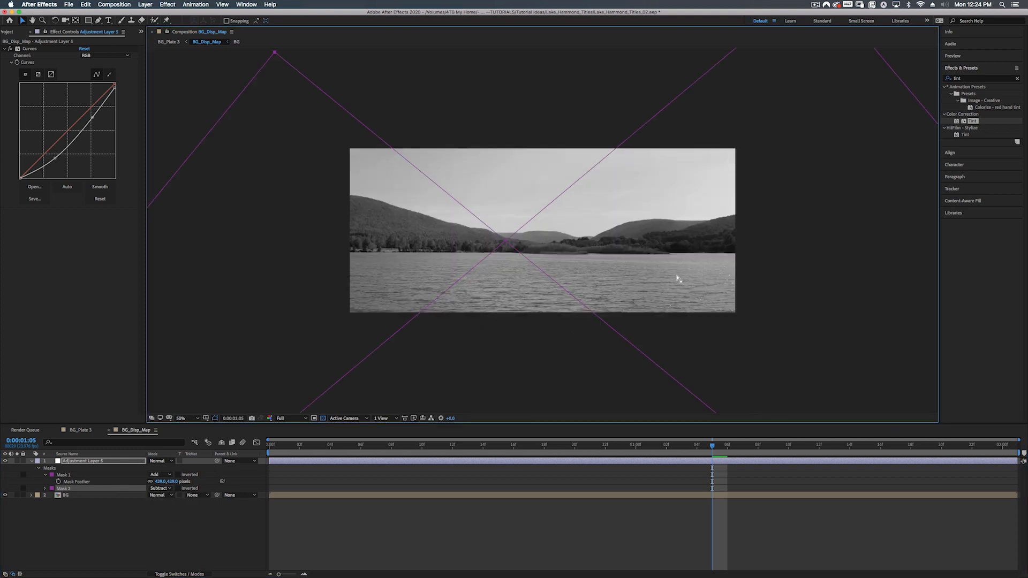
# Color the subtracting mask's outline red (FF4949) and the first mask's outline bright magenta
pyautogui.click(52, 490)
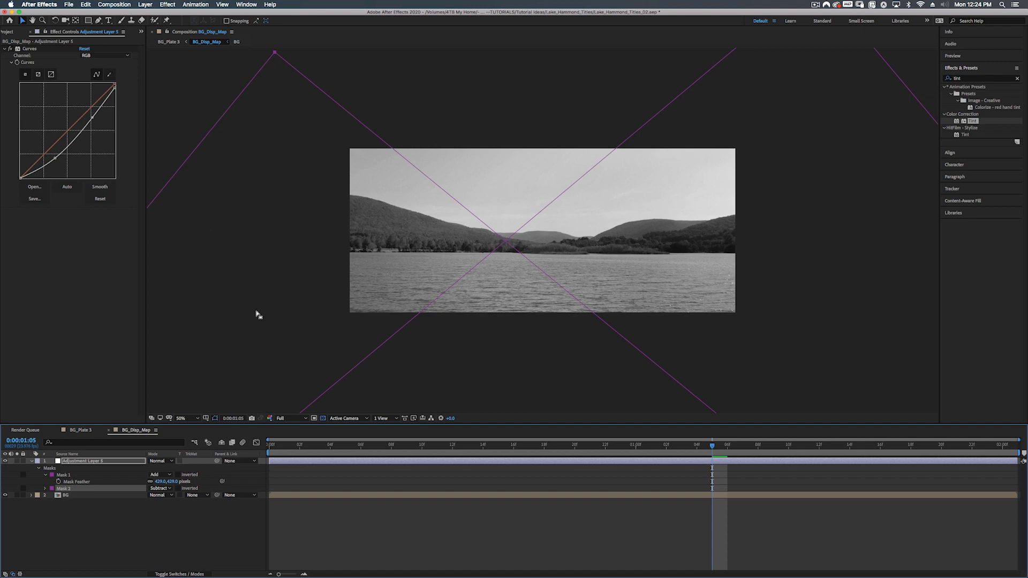
pyautogui.click(52, 489)
pyautogui.moveTo(134, 132); pyautogui.dragTo(91, 101)
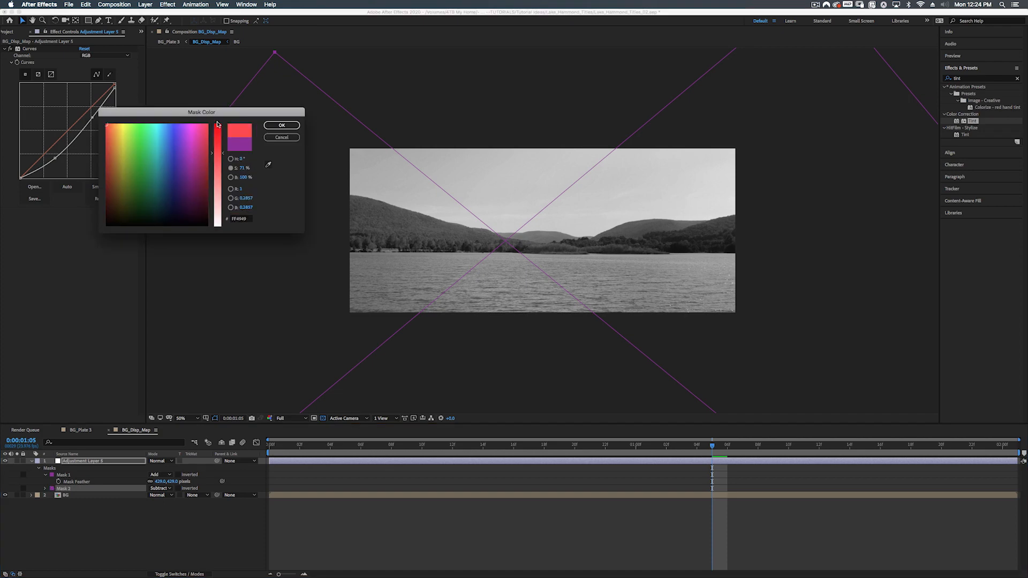
pyautogui.click(281, 125)
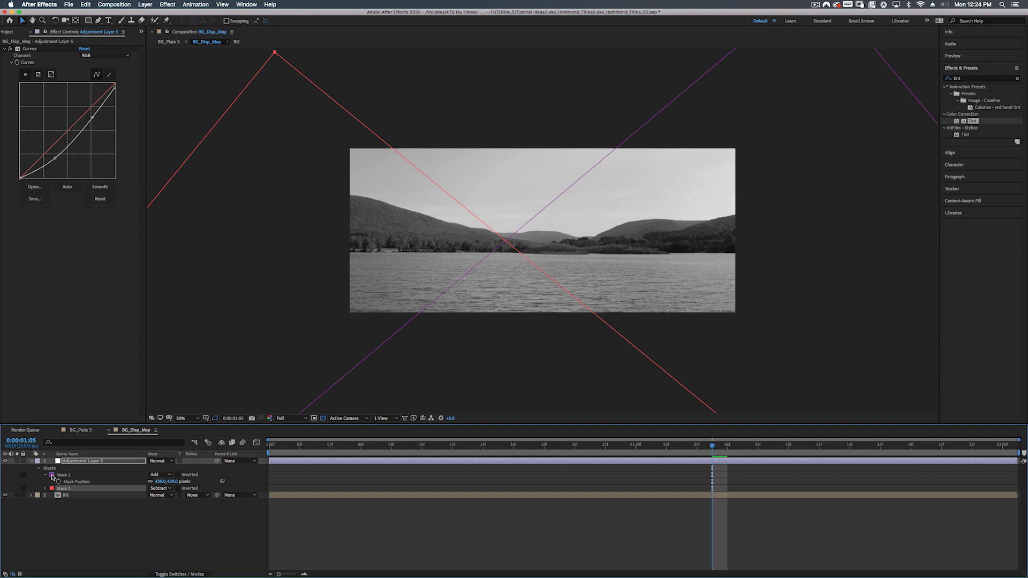
pyautogui.click(51, 475)
pyautogui.moveTo(190, 161); pyautogui.dragTo(190, 119)
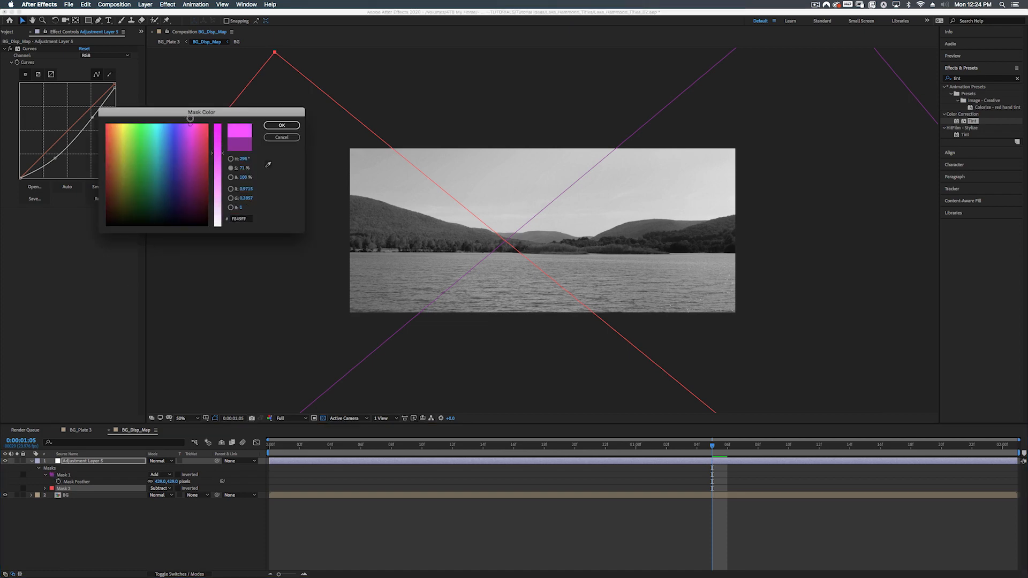
pyautogui.click(282, 125)
# Apply Curves to the BG layer and shape an S-curve that darkens the shadows and brightens the highlights for stronger contrast
pyautogui.click(69, 496)
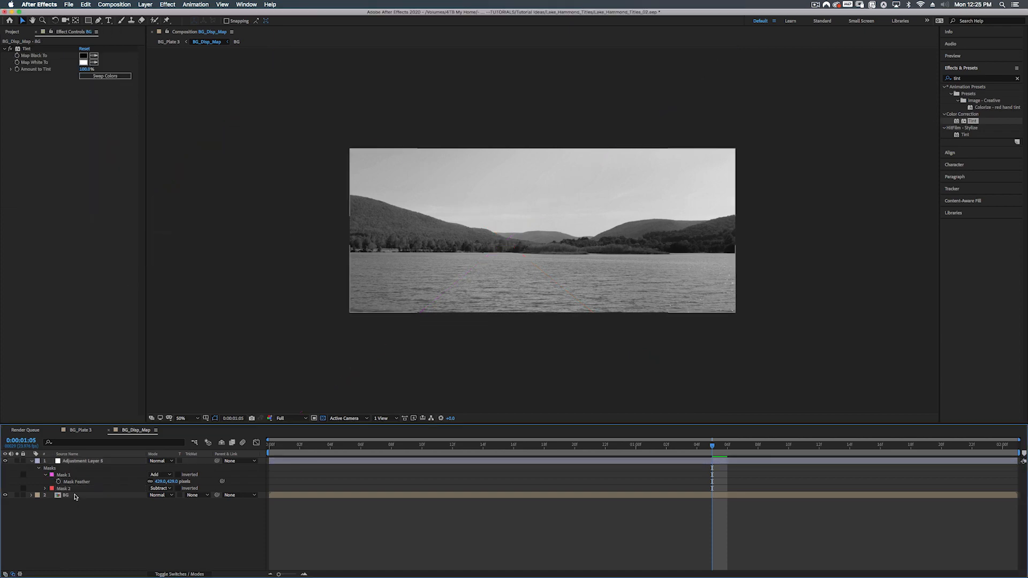
pyautogui.click(75, 497)
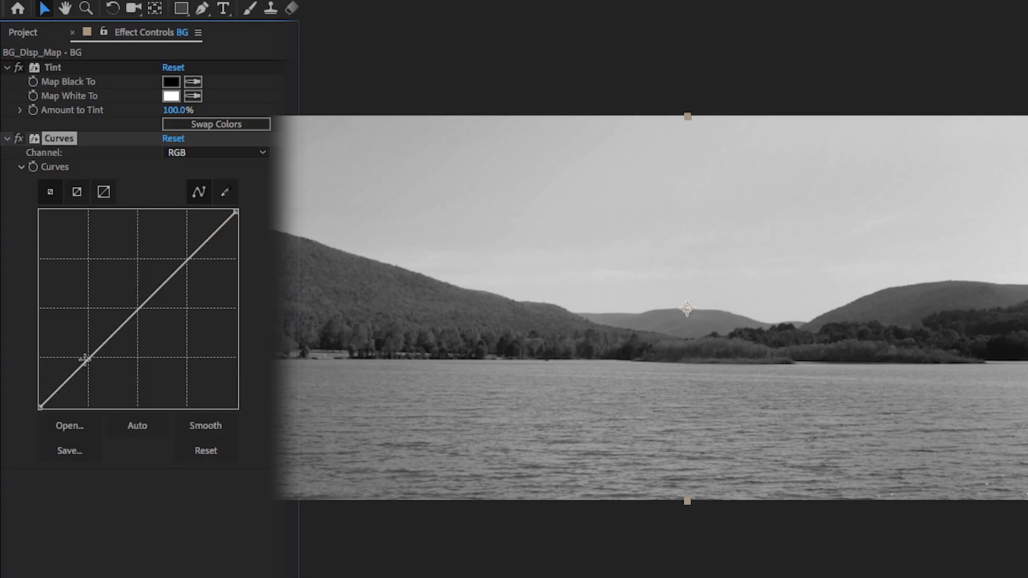
pyautogui.moveTo(42, 189); pyautogui.dragTo(45, 193)
pyautogui.moveTo(89, 365); pyautogui.dragTo(90, 367)
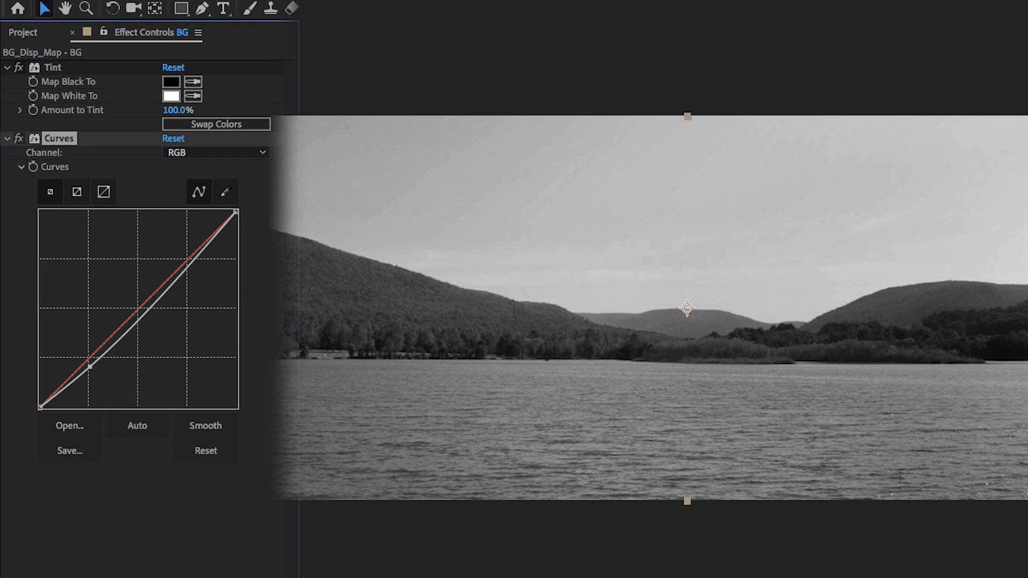
pyautogui.moveTo(89, 366); pyautogui.dragTo(95, 384)
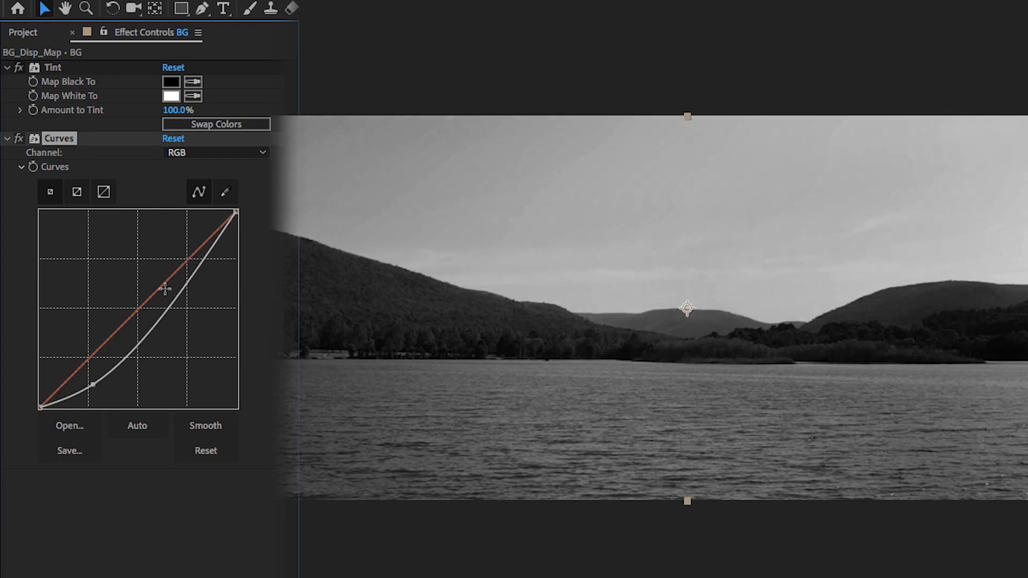
pyautogui.moveTo(182, 285); pyautogui.dragTo(168, 247)
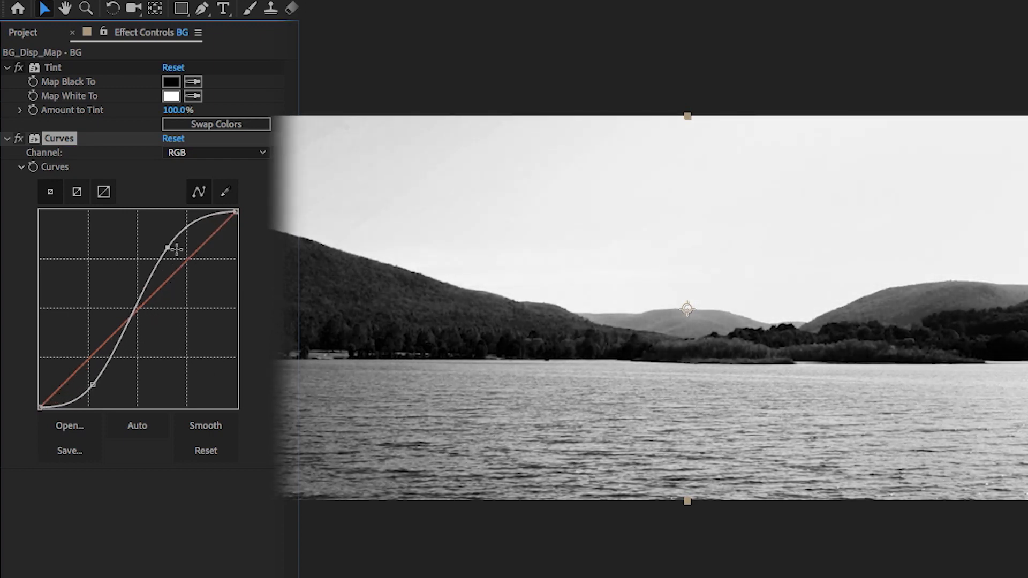
pyautogui.moveTo(93, 384); pyautogui.dragTo(85, 385)
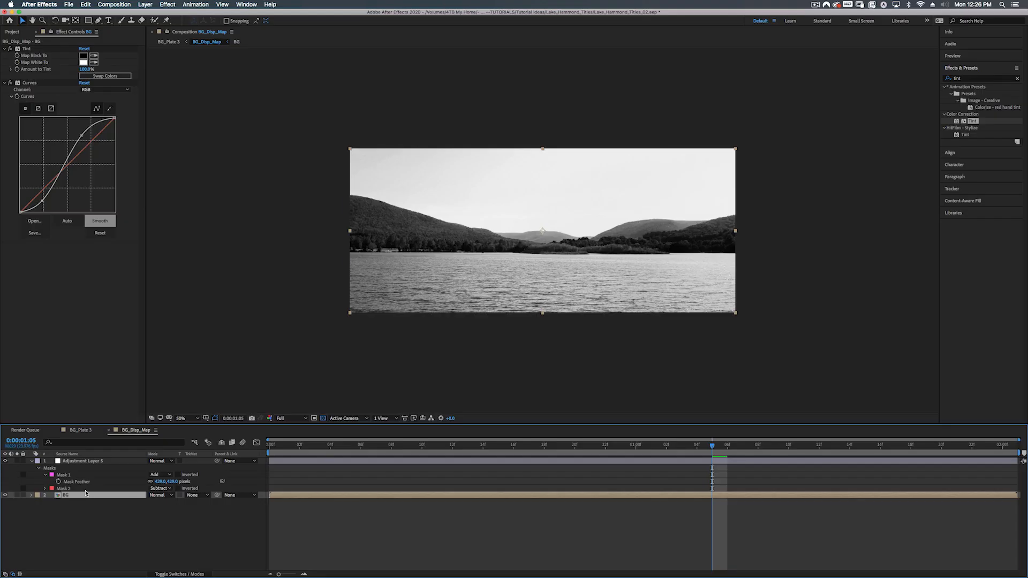
# Lower the upper part of the adjustment layer's RGB curve to darken the bright tones in the masked area
pyautogui.click(84, 462)
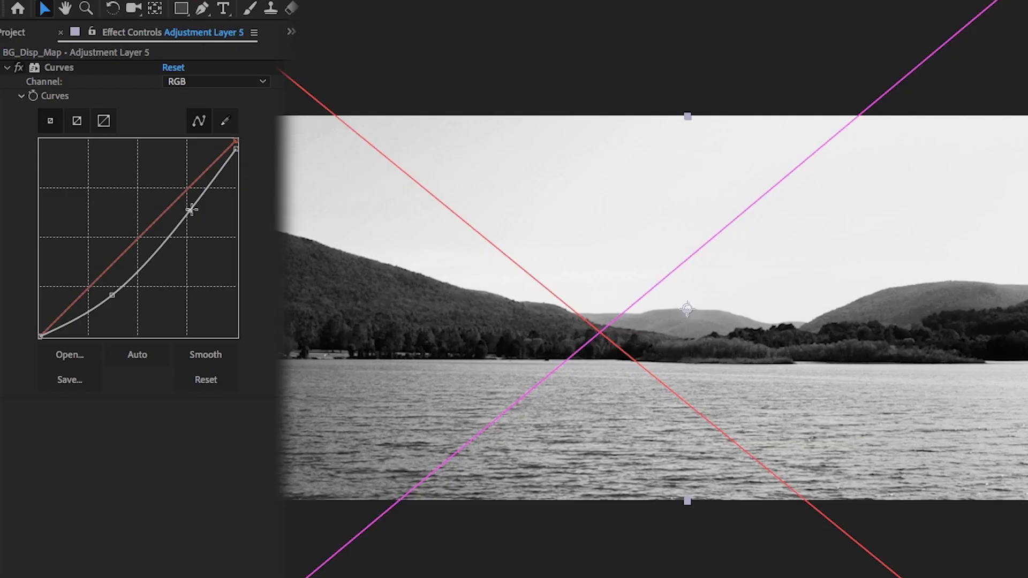
pyautogui.moveTo(92, 117); pyautogui.dragTo(97, 125)
pyautogui.moveTo(199, 229); pyautogui.dragTo(202, 230)
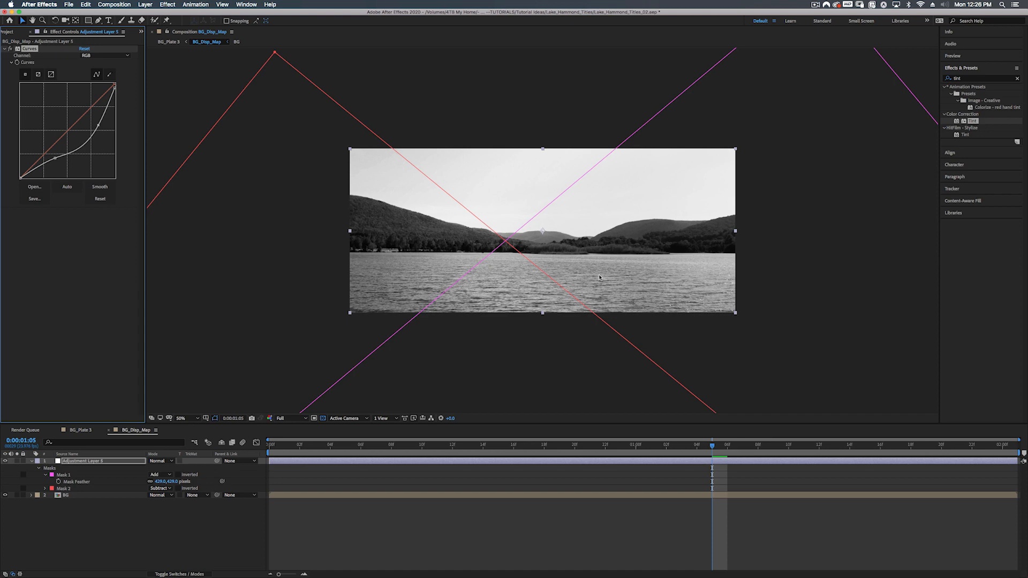
# In BG_Plate 3, set the Text_Masked layer's Displacement Map to 20 maximum horizontal and 5 maximum vertical displacement
pyautogui.click(82, 431)
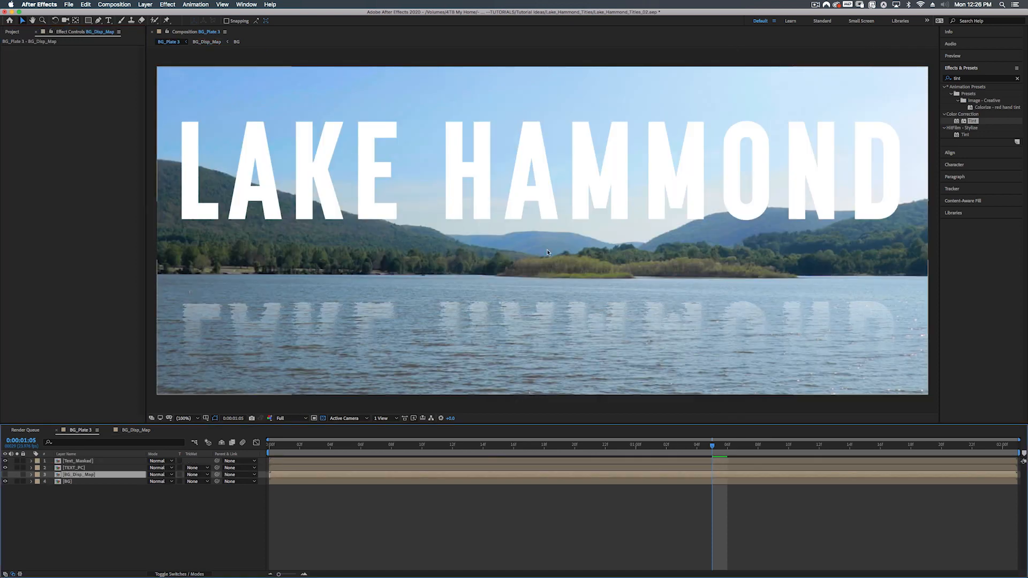
pyautogui.click(99, 462)
pyautogui.click(83, 69)
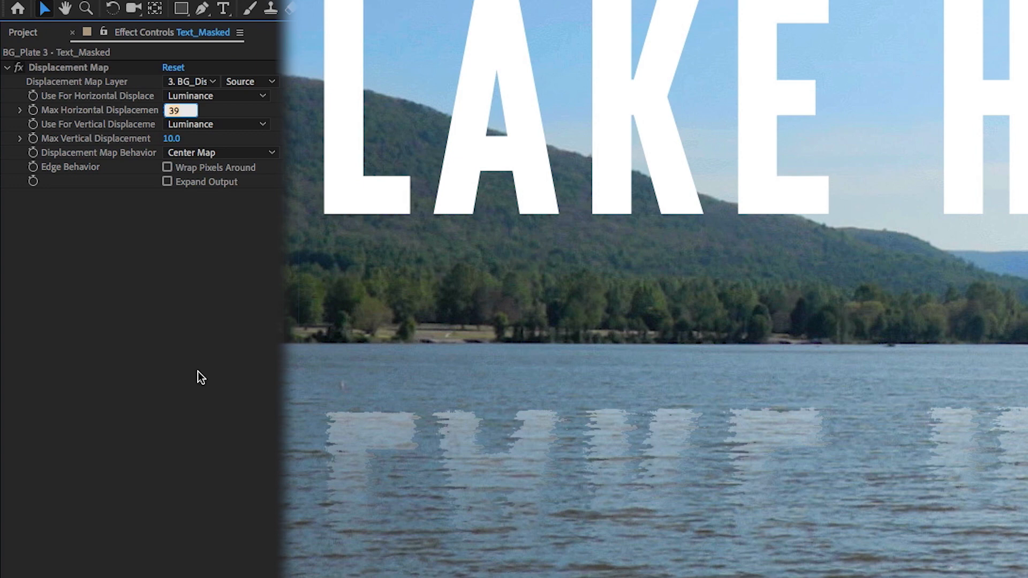
pyautogui.write('20')
pyautogui.press('Return')
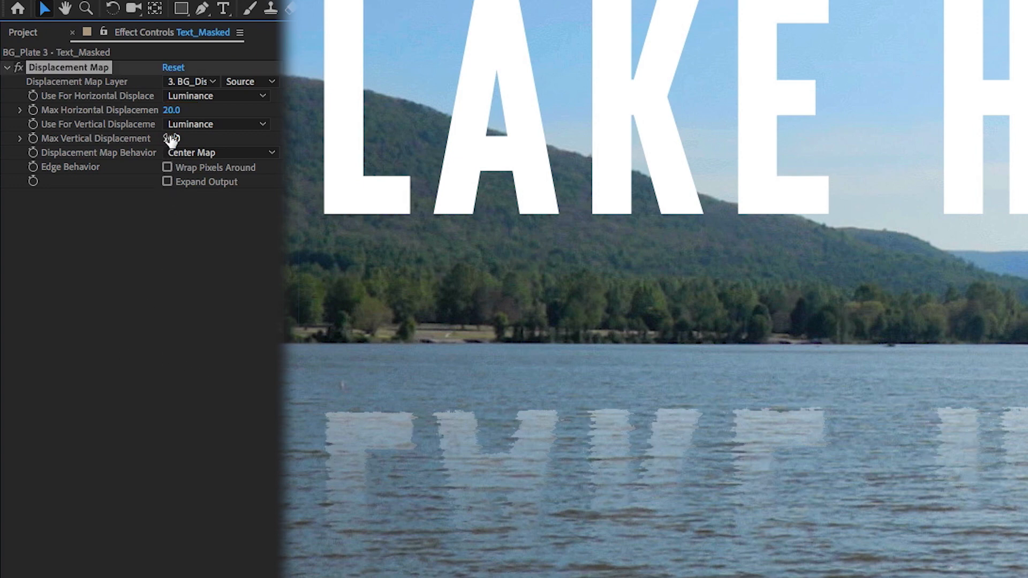
pyautogui.write('5')
pyautogui.press('Return')
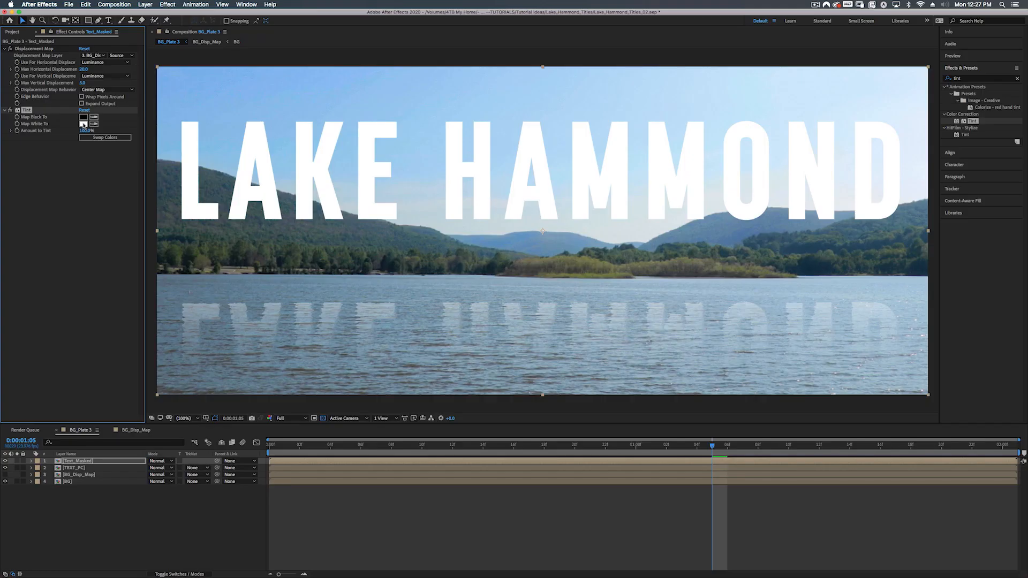
# Set the Tint effect's Map White To color to a very pale blue (DEF1FF), starting from a color sampled at the lake's far edge
pyautogui.click(83, 123)
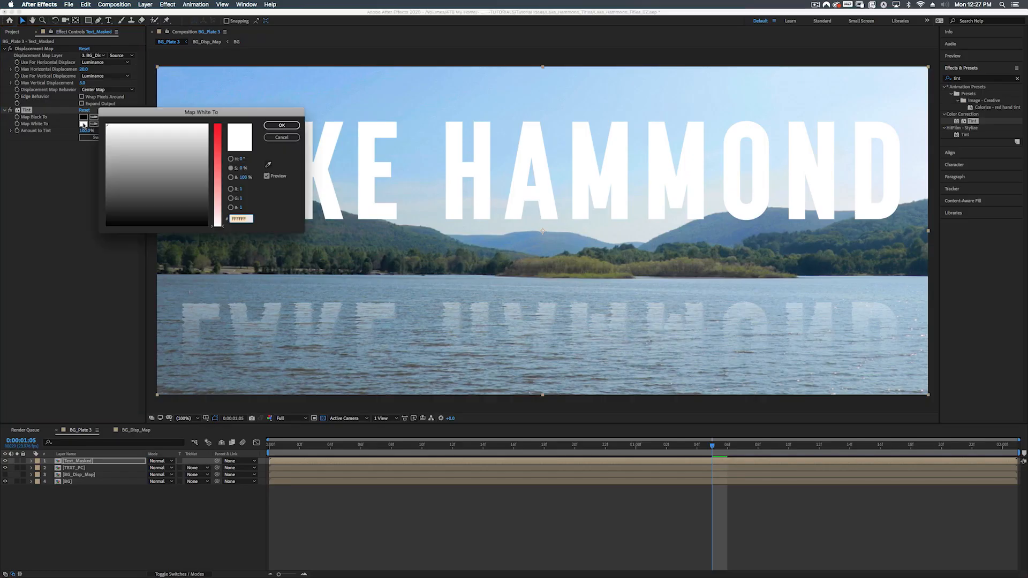
pyautogui.click(268, 165)
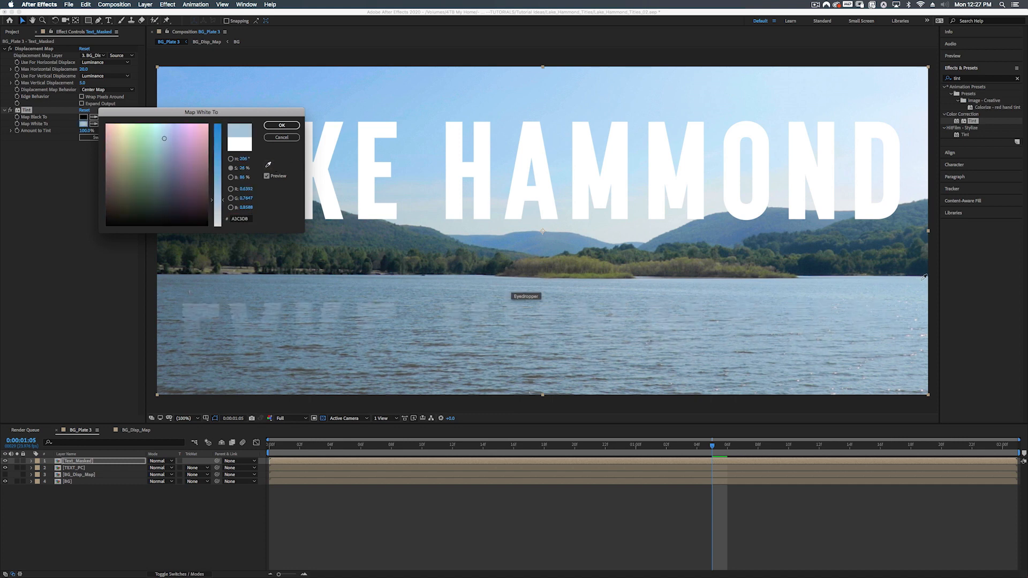
pyautogui.click(923, 278)
pyautogui.moveTo(242, 169)
pyautogui.mouseDown()
pyautogui.moveTo(252, 180)
pyautogui.moveTo(245, 167)
pyautogui.mouseUp()
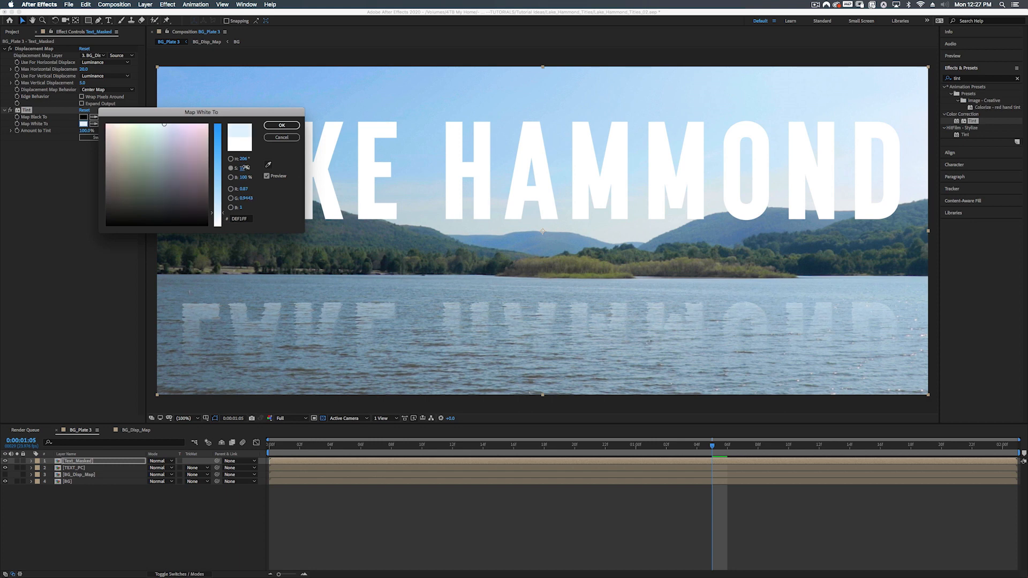
pyautogui.click(281, 125)
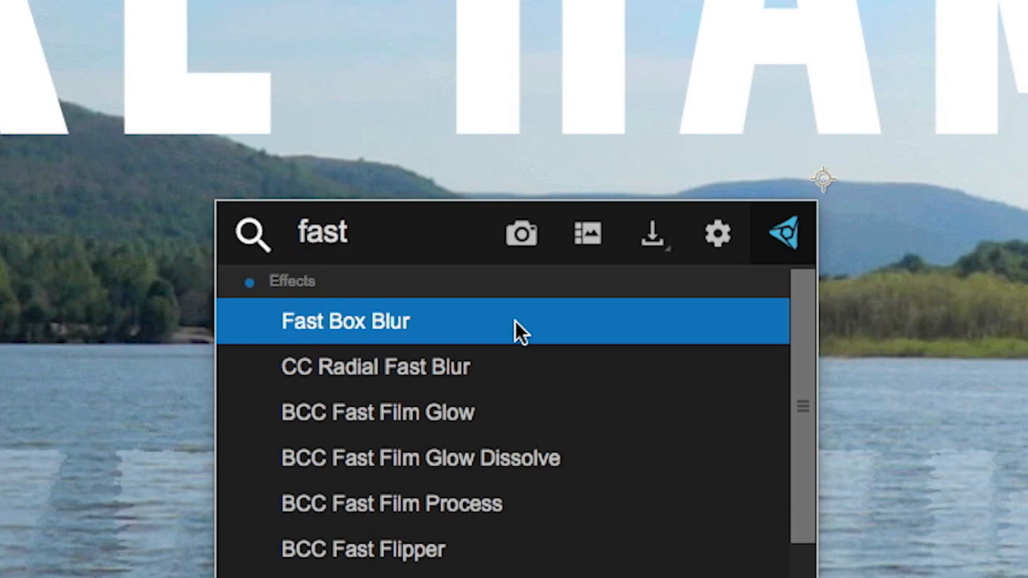
# Apply Fast Box Blur to the Text_Masked layer with a blur radius of 0.5 and 2 iterations
pyautogui.click(501, 320)
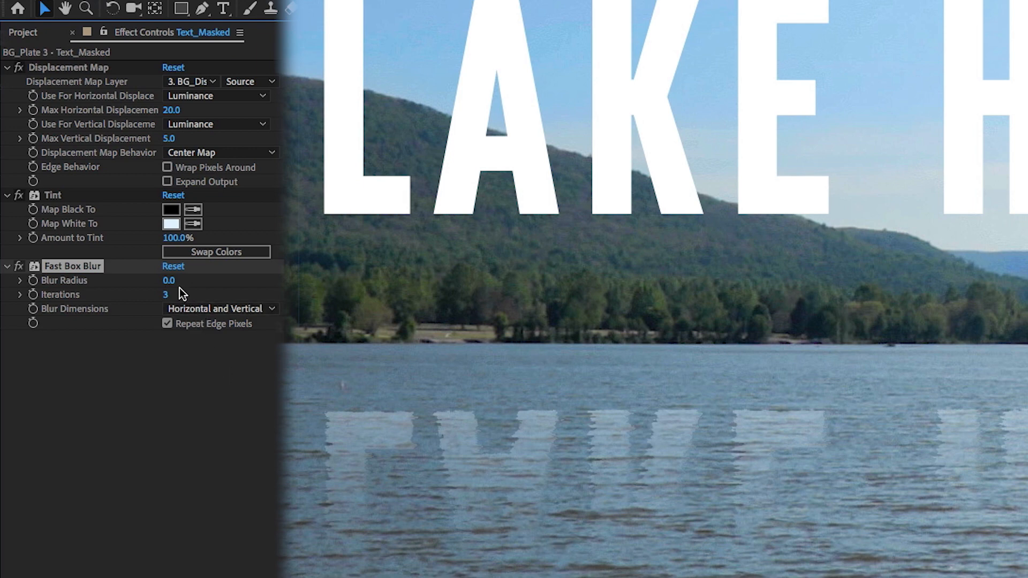
pyautogui.click(168, 280)
pyautogui.write('1')
pyautogui.press('BackSpace')
pyautogui.write('0.5')
pyautogui.press('Return')
pyautogui.click(166, 295)
pyautogui.write('2')
pyautogui.press('Return')
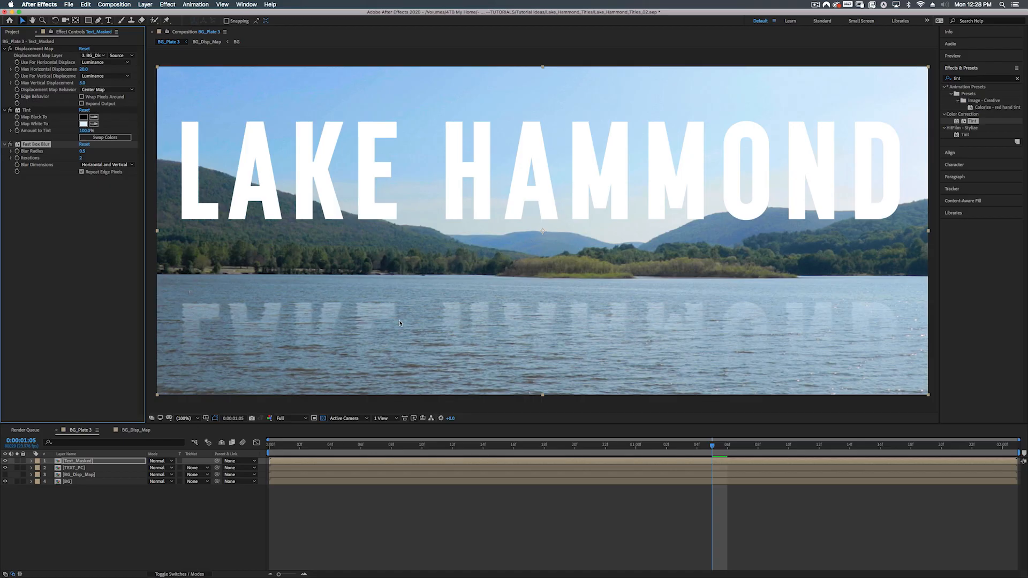
pyautogui.press(',')
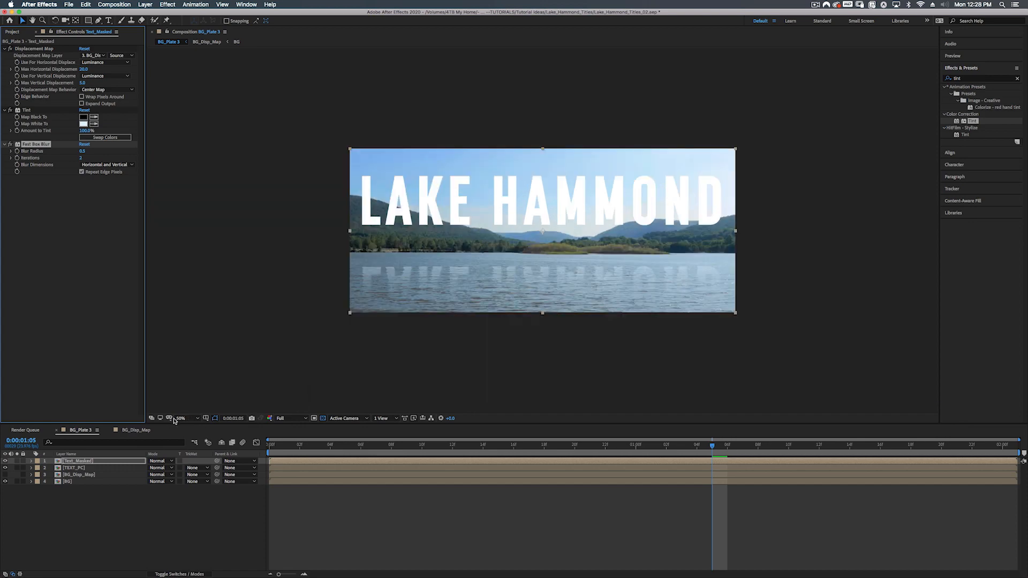
pyautogui.click(188, 418)
pyautogui.click(194, 436)
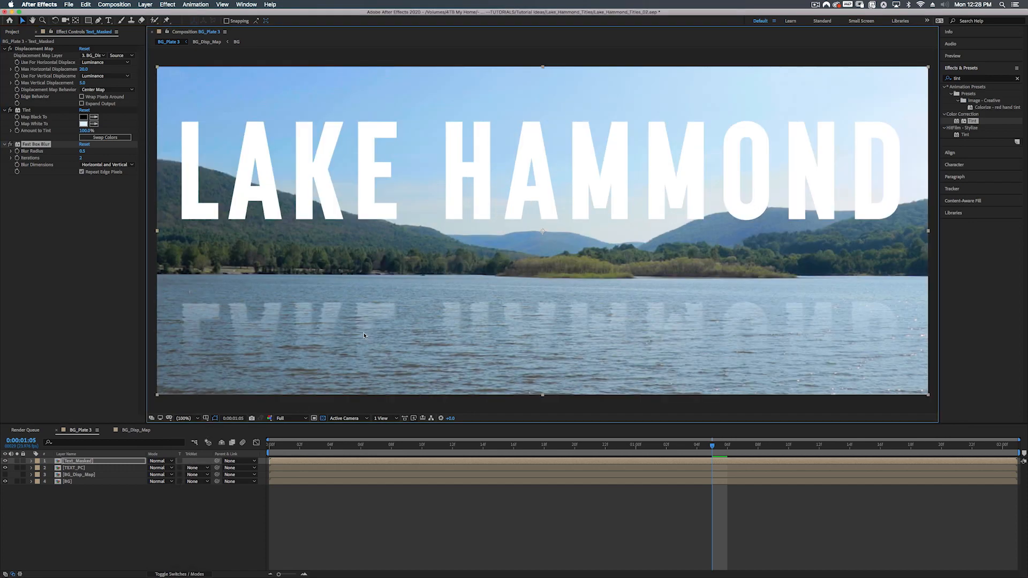